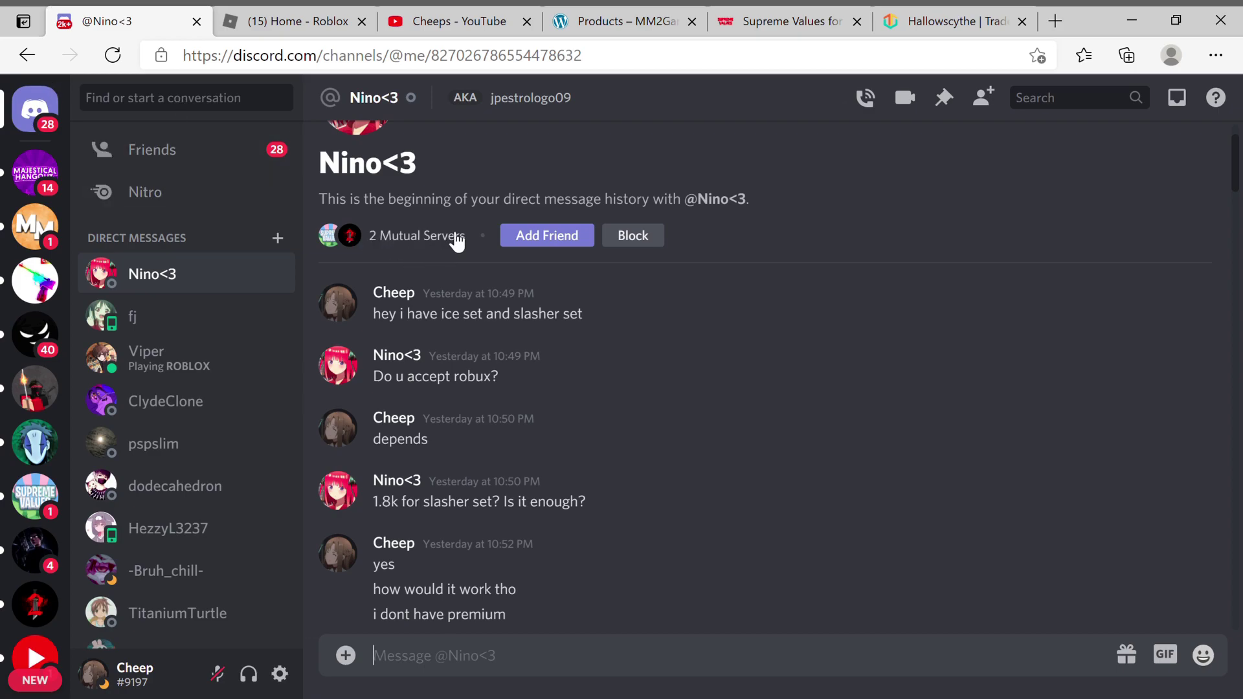
scroll(337, 427, "up", 3)
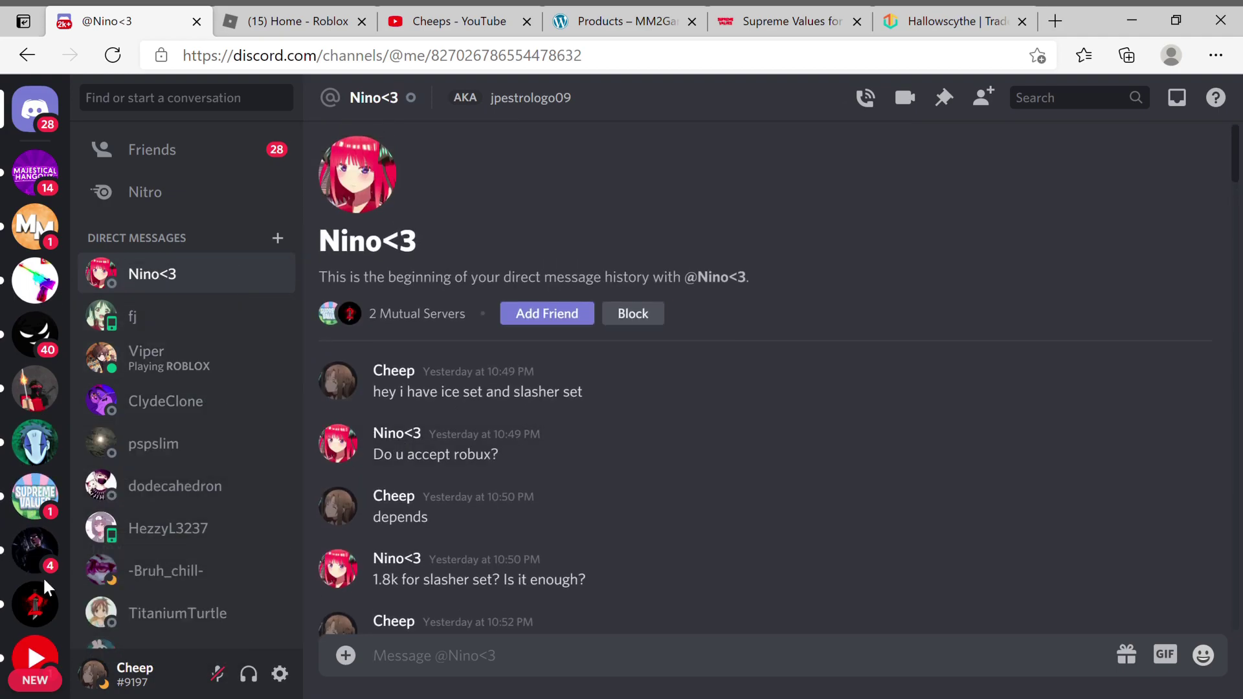
left_click(56, 624)
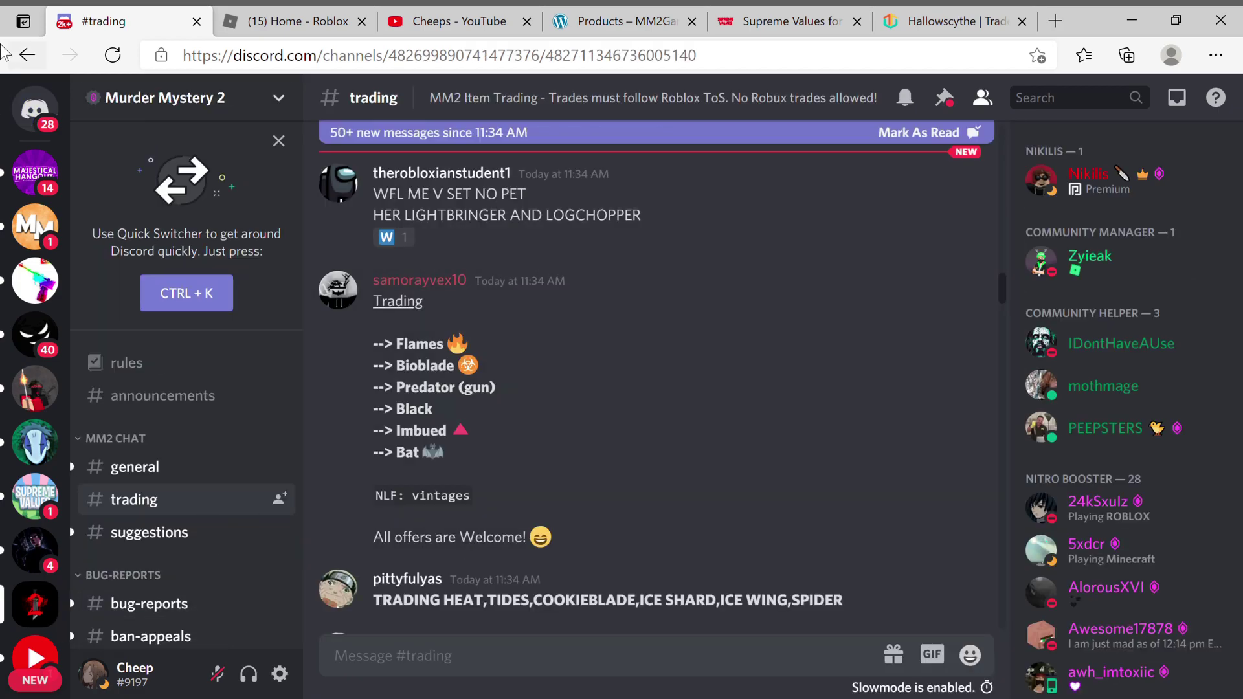
left_click(52, 117)
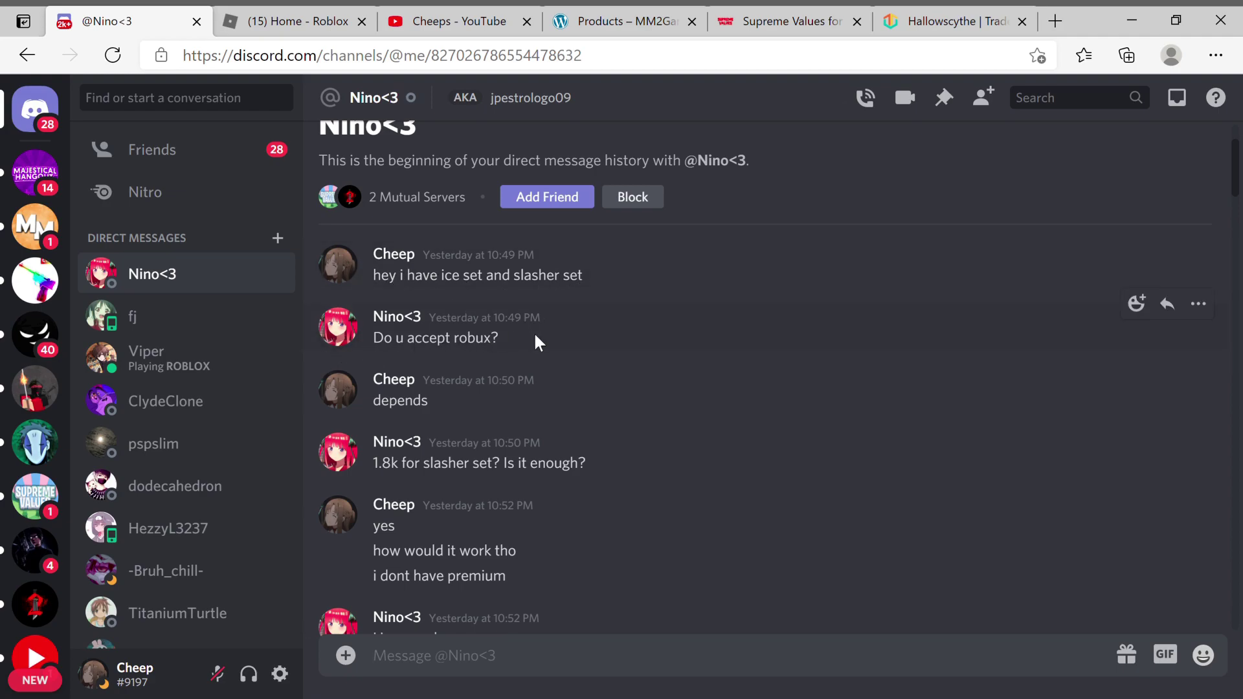
scroll(510, 382, "down", 2)
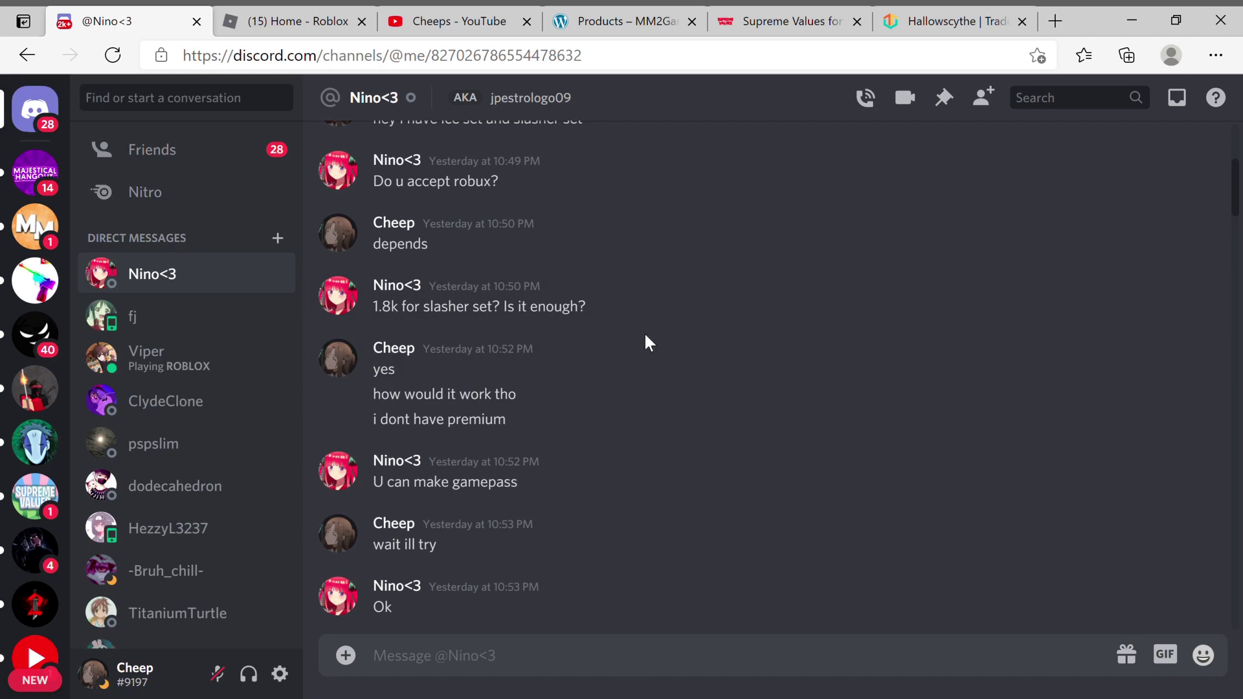
scroll(525, 338, "up", 1)
scroll(530, 335, "down", 1)
scroll(546, 330, "down", 2)
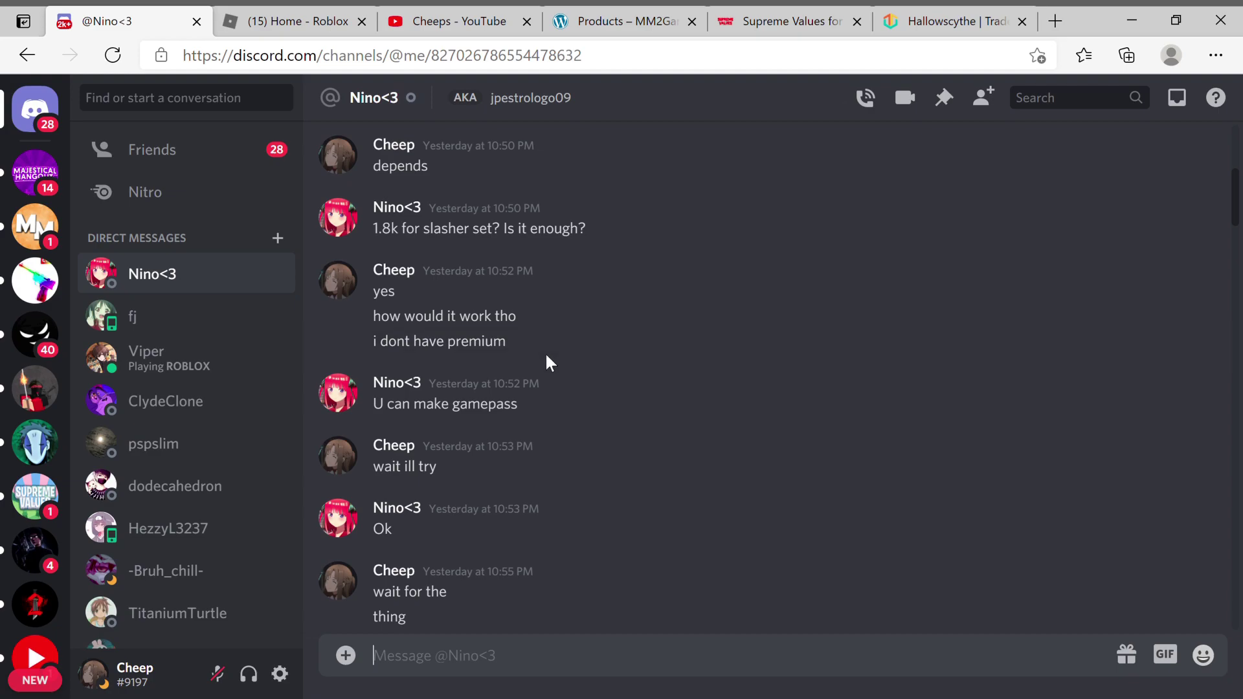
scroll(541, 353, "down", 1)
scroll(453, 293, "down", 2)
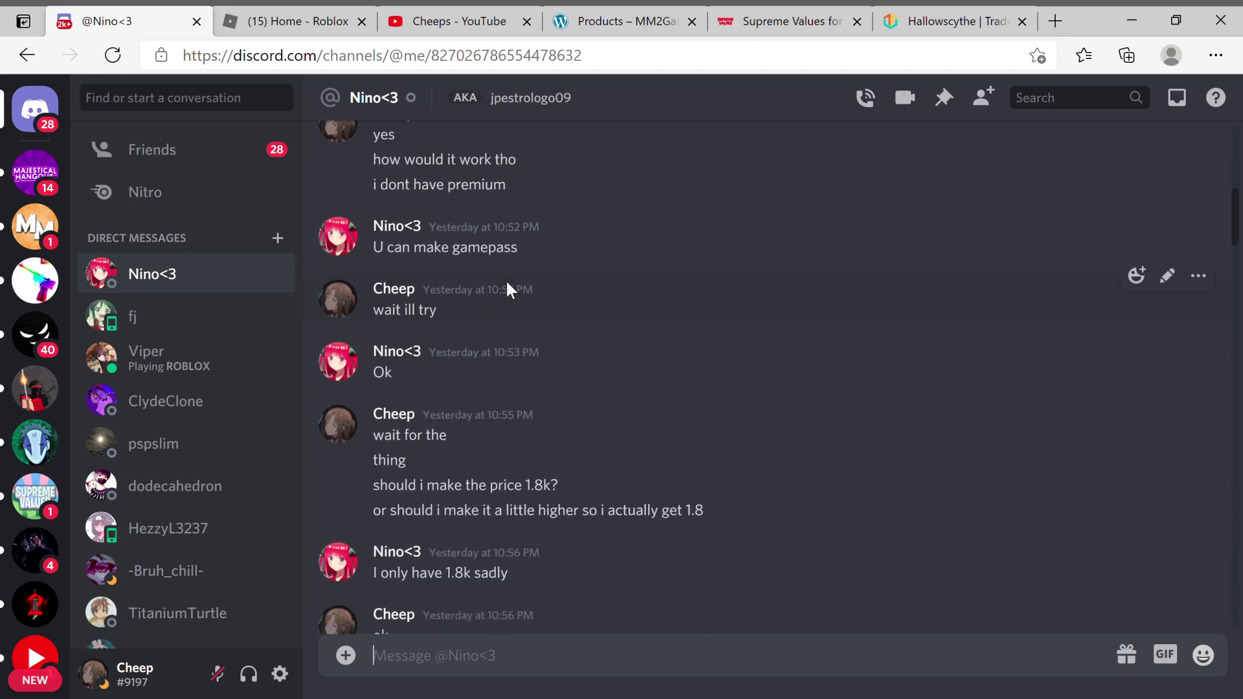
scroll(508, 297, "down", 3)
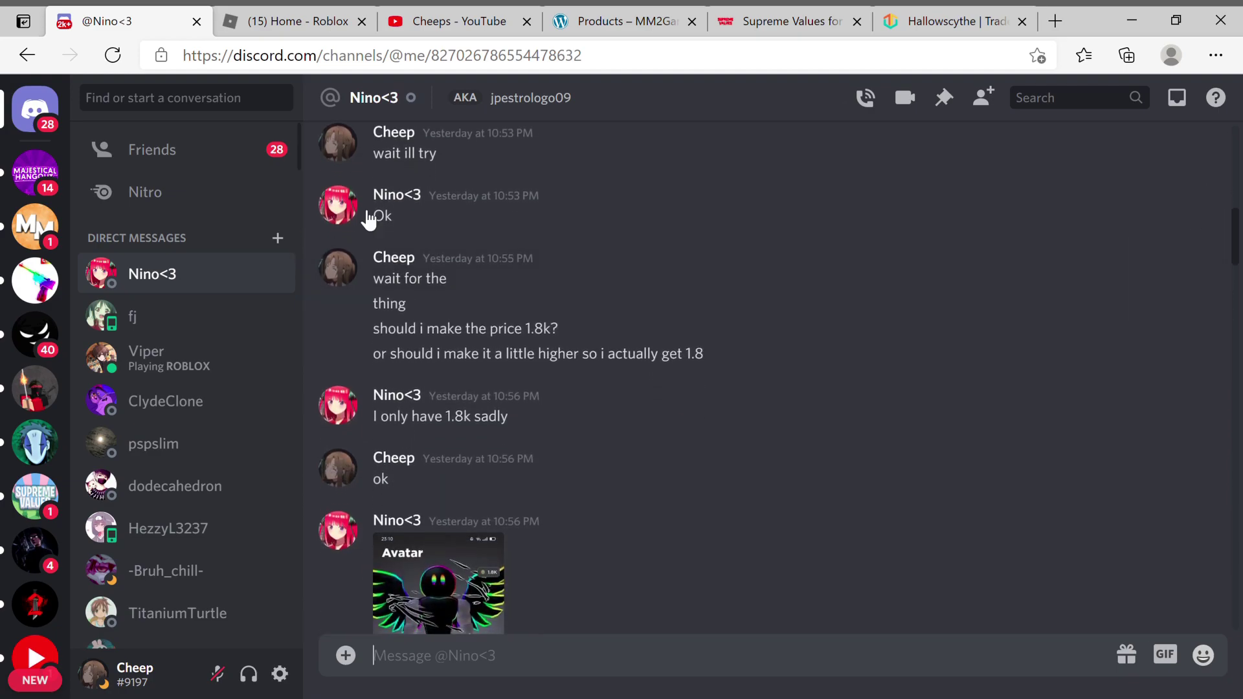
scroll(369, 222, "down", 2)
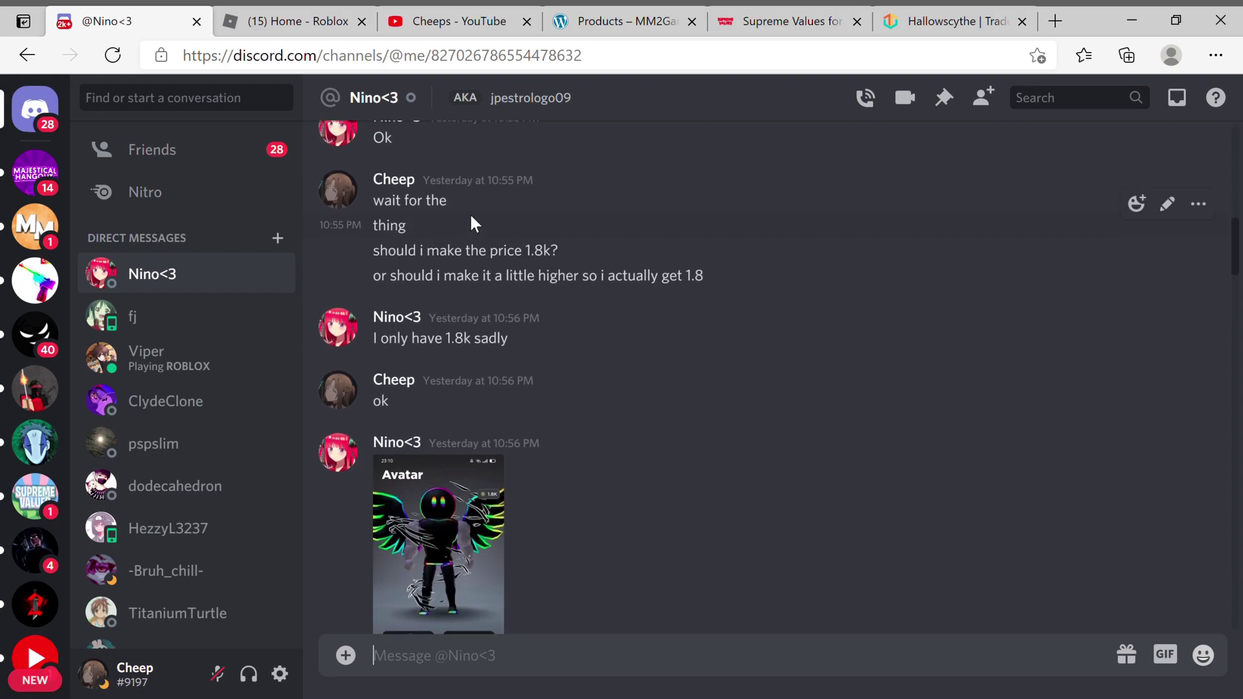
scroll(433, 275, "down", 1)
scroll(435, 315, "down", 1)
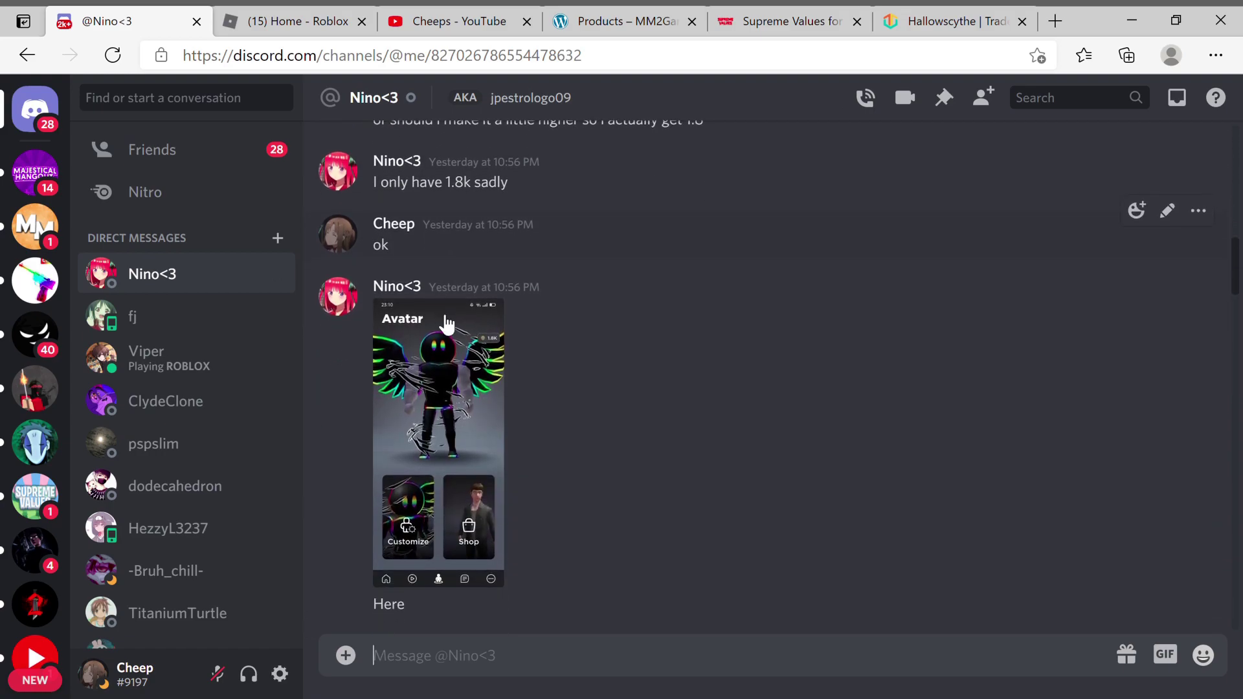
scroll(445, 323, "down", 1)
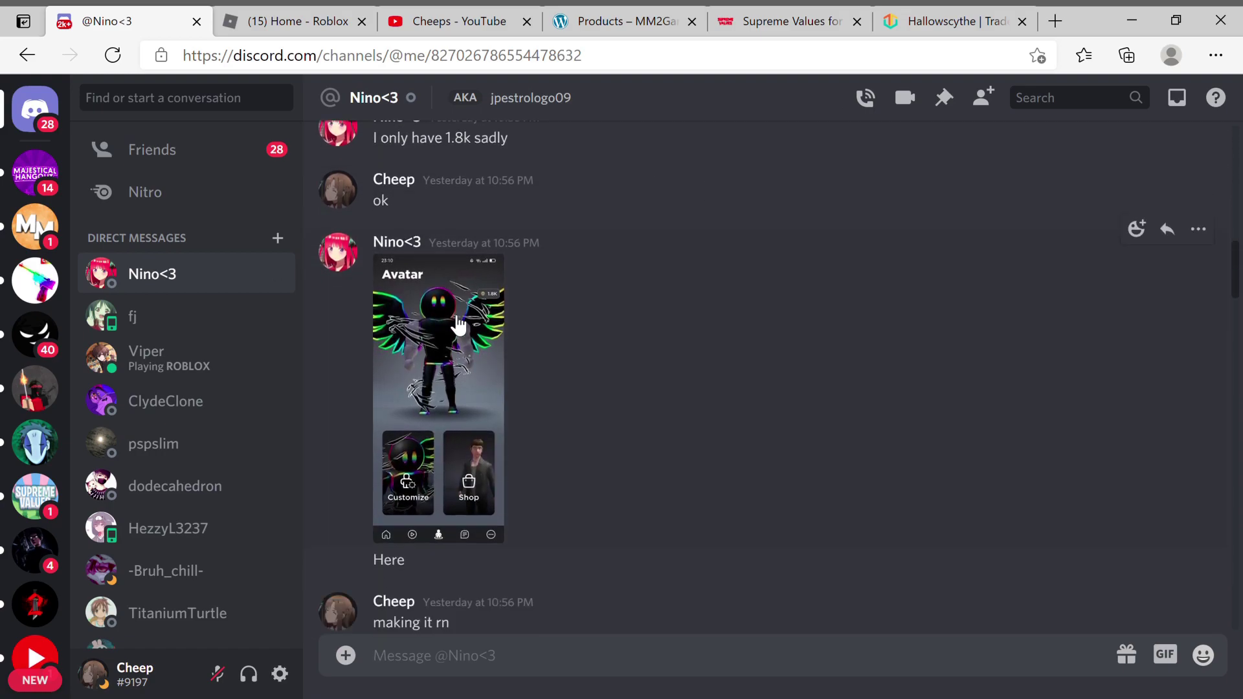
left_click(453, 261)
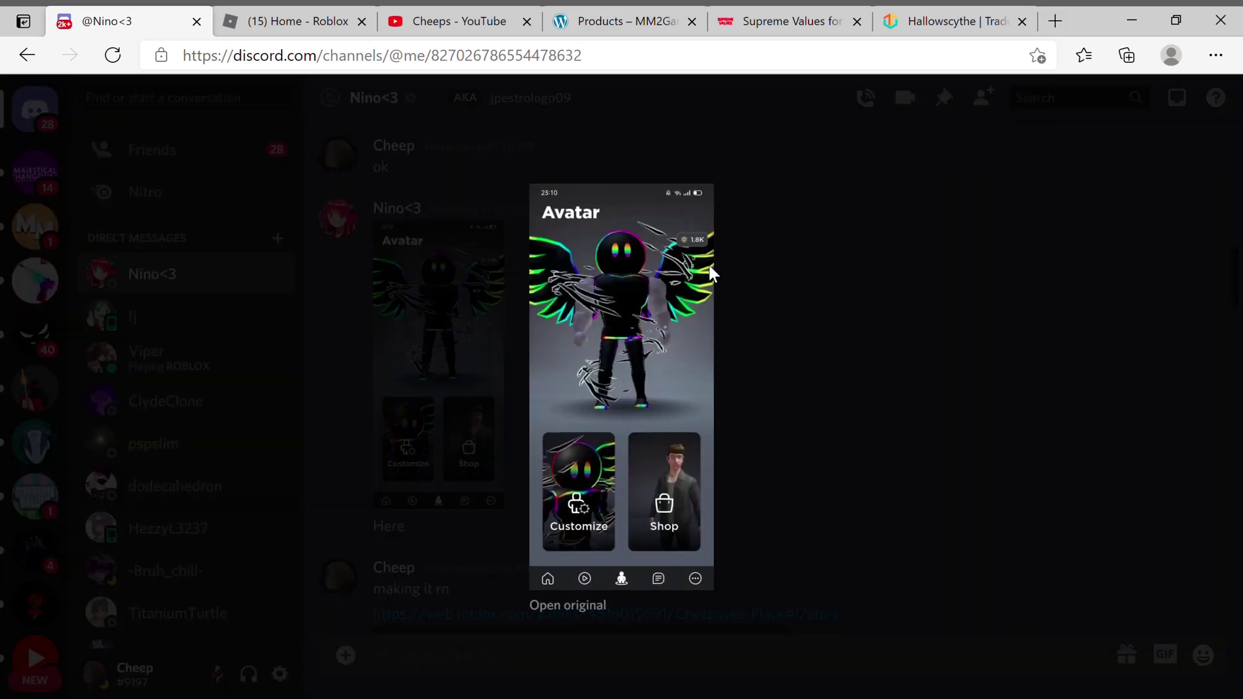
left_click(843, 303)
scroll(560, 286, "down", 1)
scroll(561, 286, "down", 1)
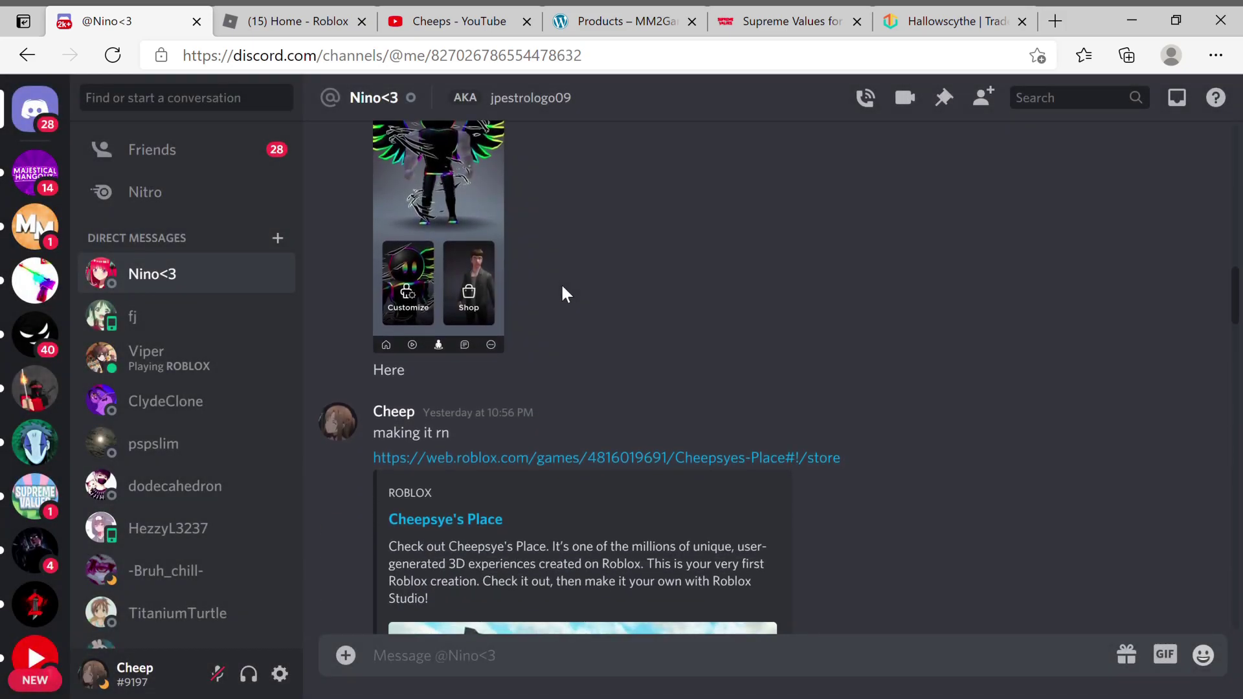
scroll(560, 294, "down", 2)
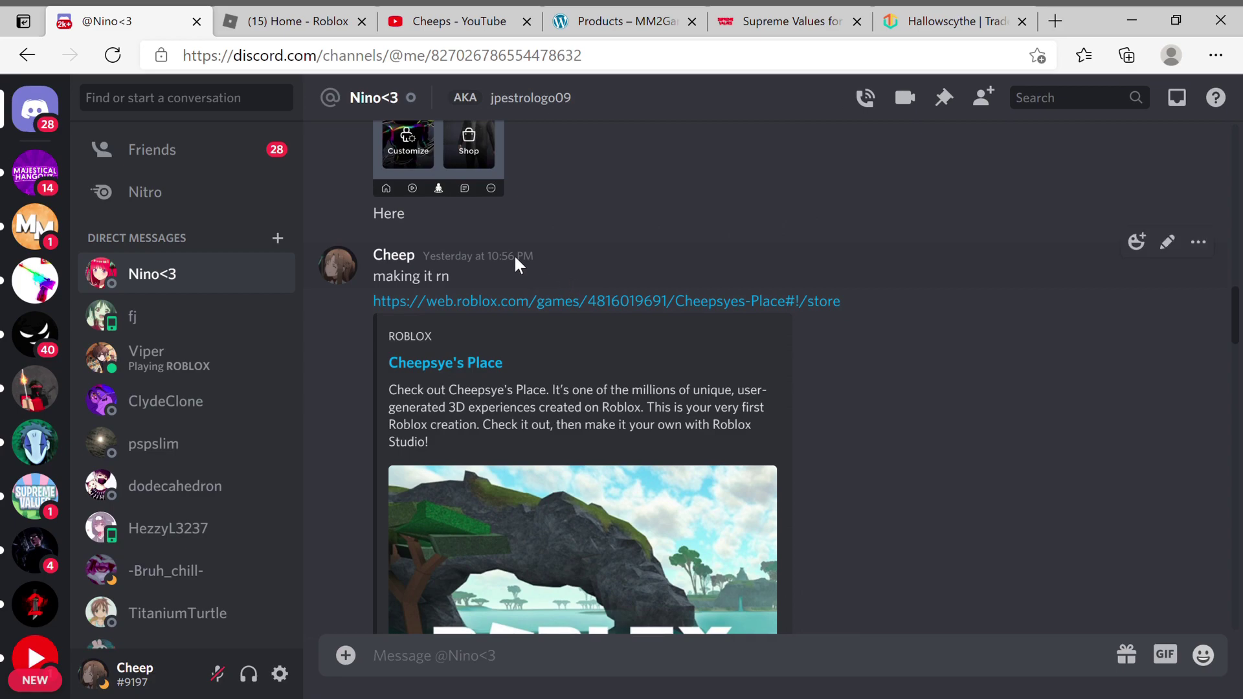
scroll(513, 258, "down", 3)
scroll(511, 259, "up", 1)
scroll(515, 258, "down", 2)
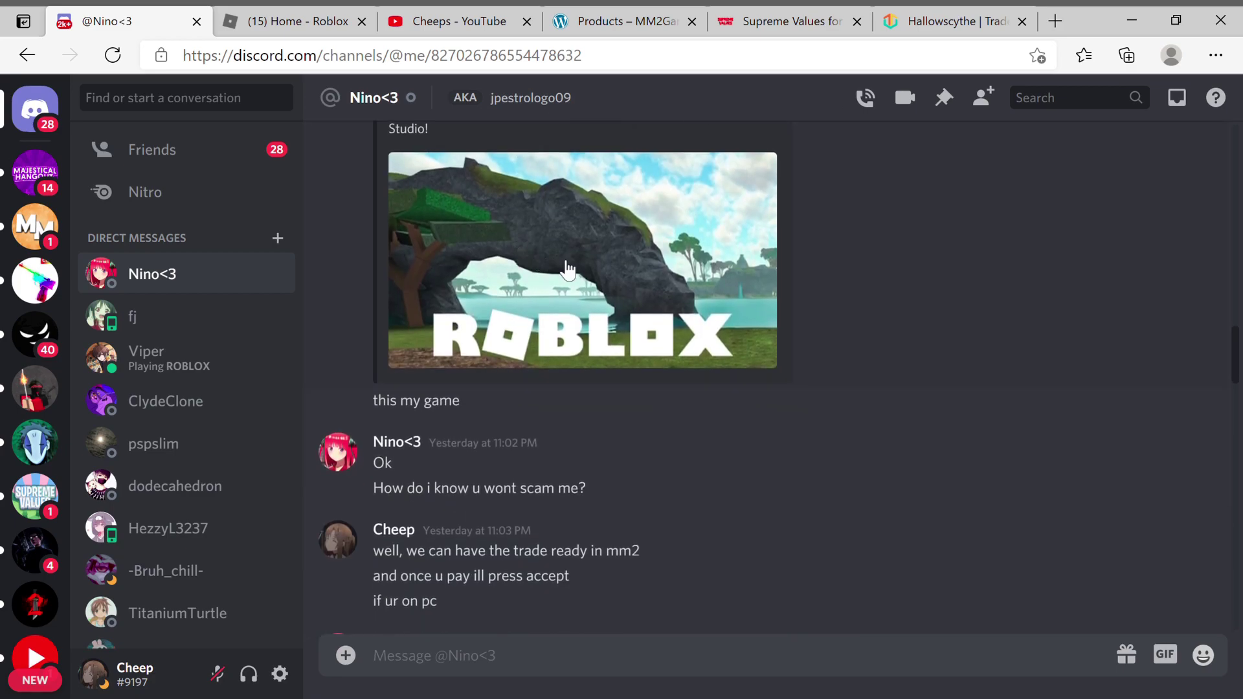
scroll(567, 269, "down", 1)
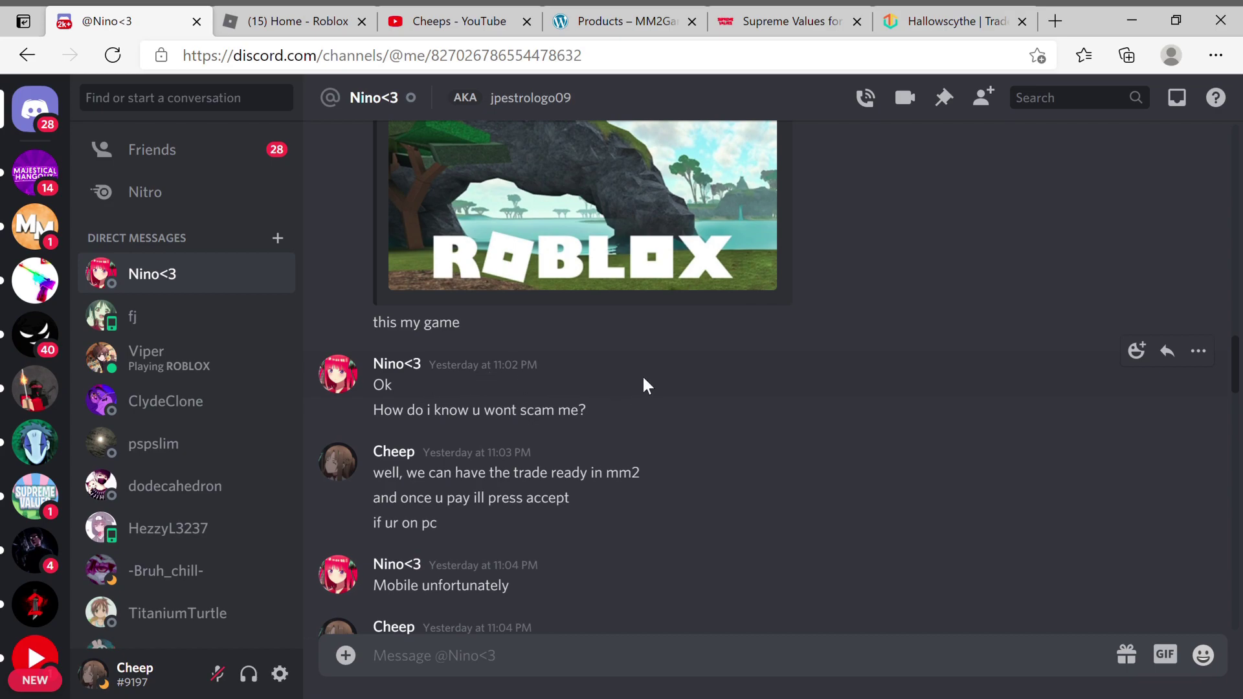
scroll(474, 453, "down", 1)
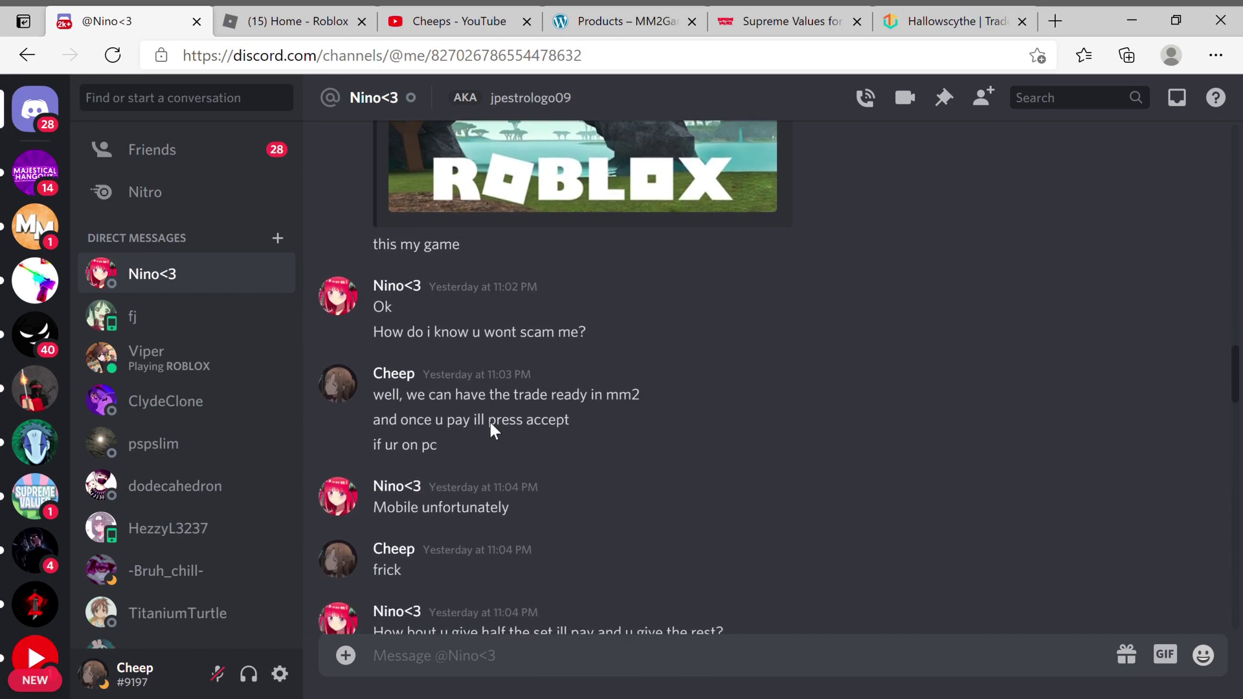
scroll(476, 428, "down", 2)
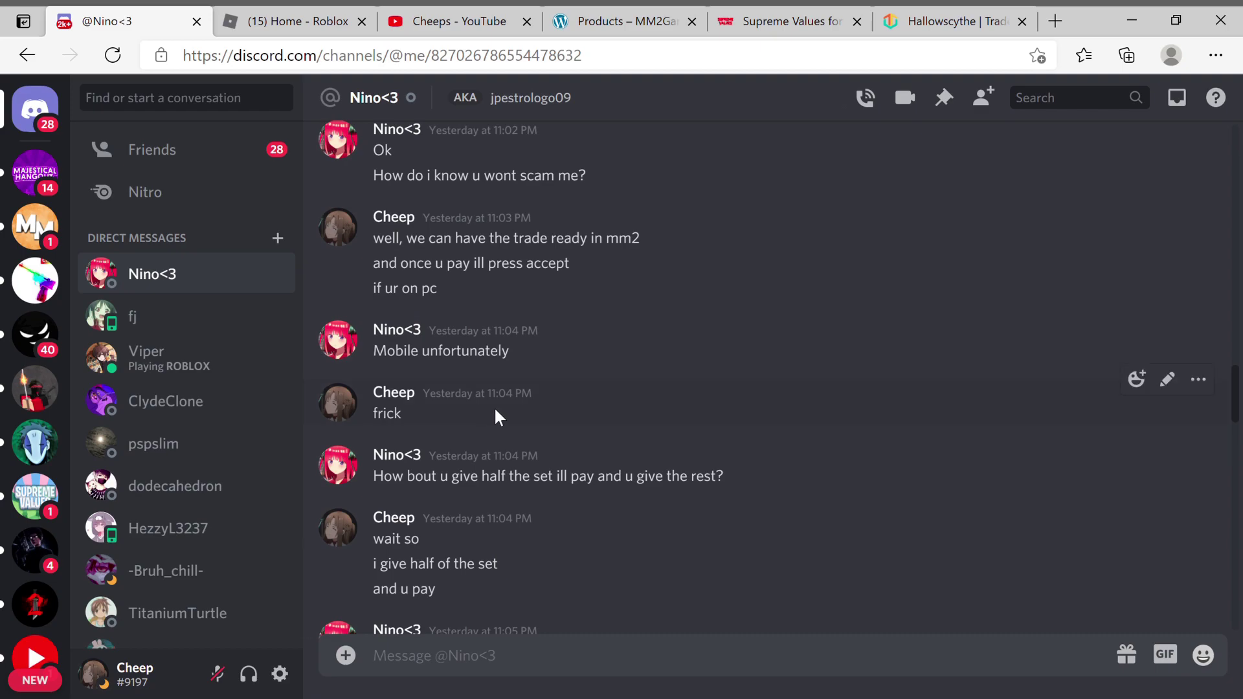
scroll(496, 408, "down", 1)
scroll(498, 405, "down", 1)
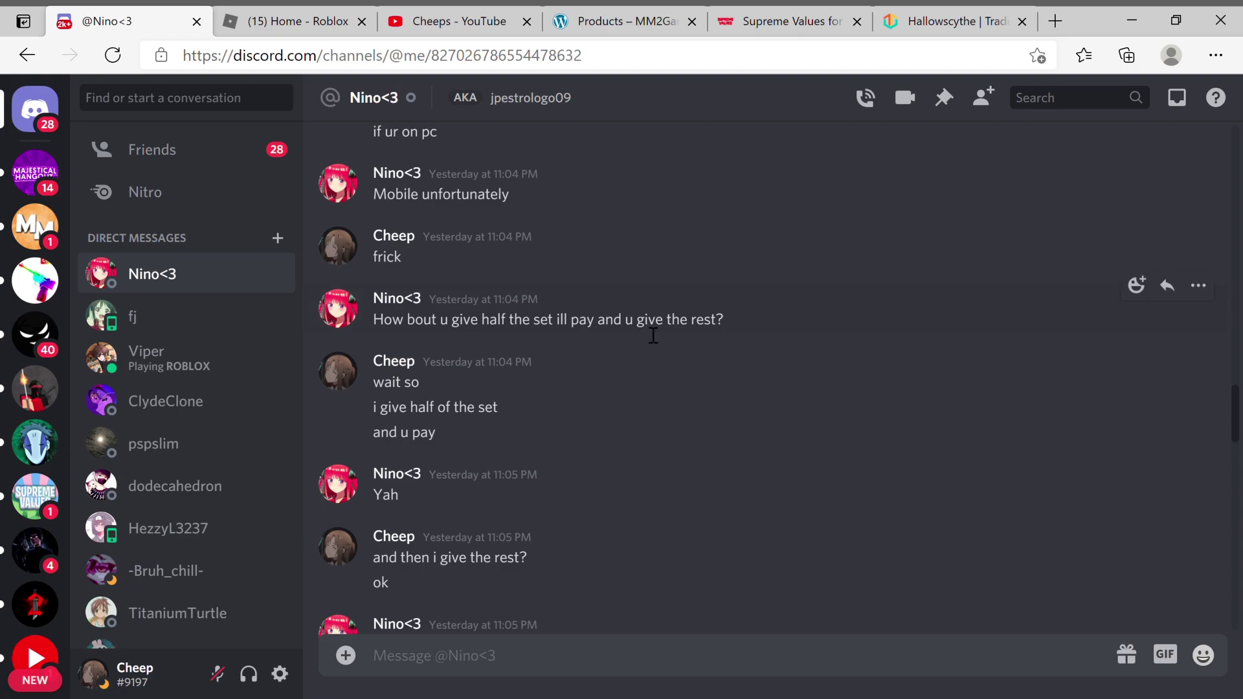
scroll(648, 334, "down", 2)
scroll(477, 229, "down", 2)
scroll(543, 242, "down", 2)
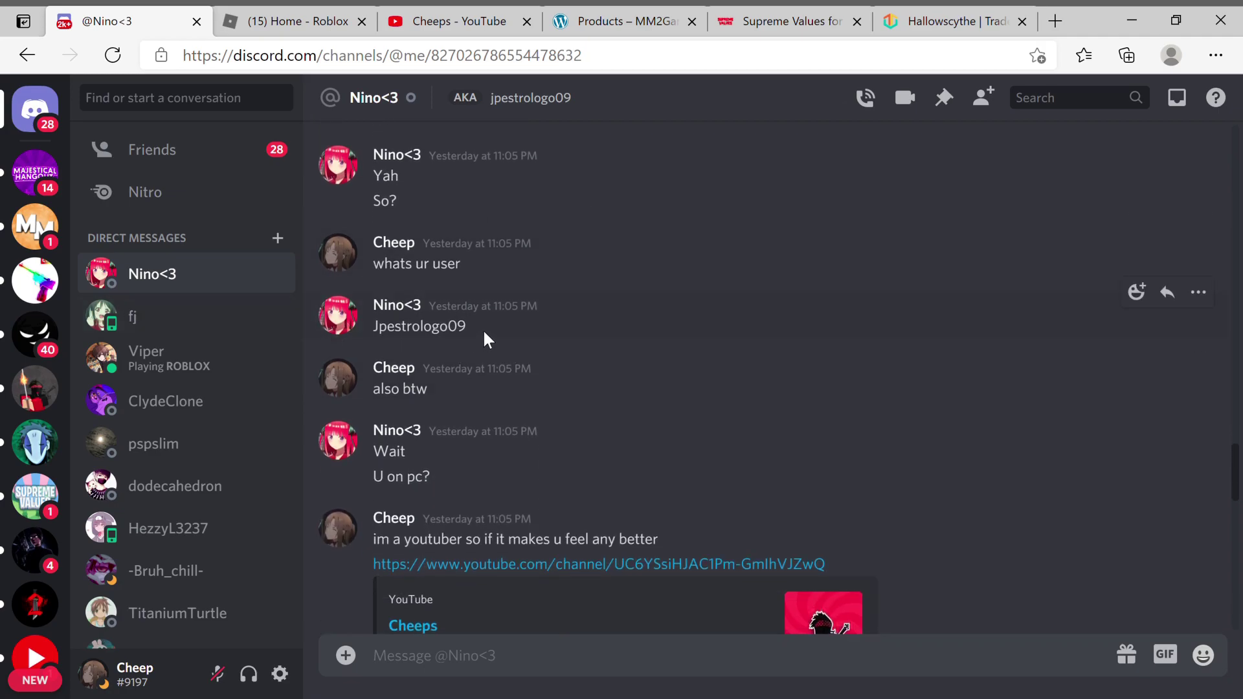
left_click_drag(483, 328, 385, 335)
key("ctrl+c")
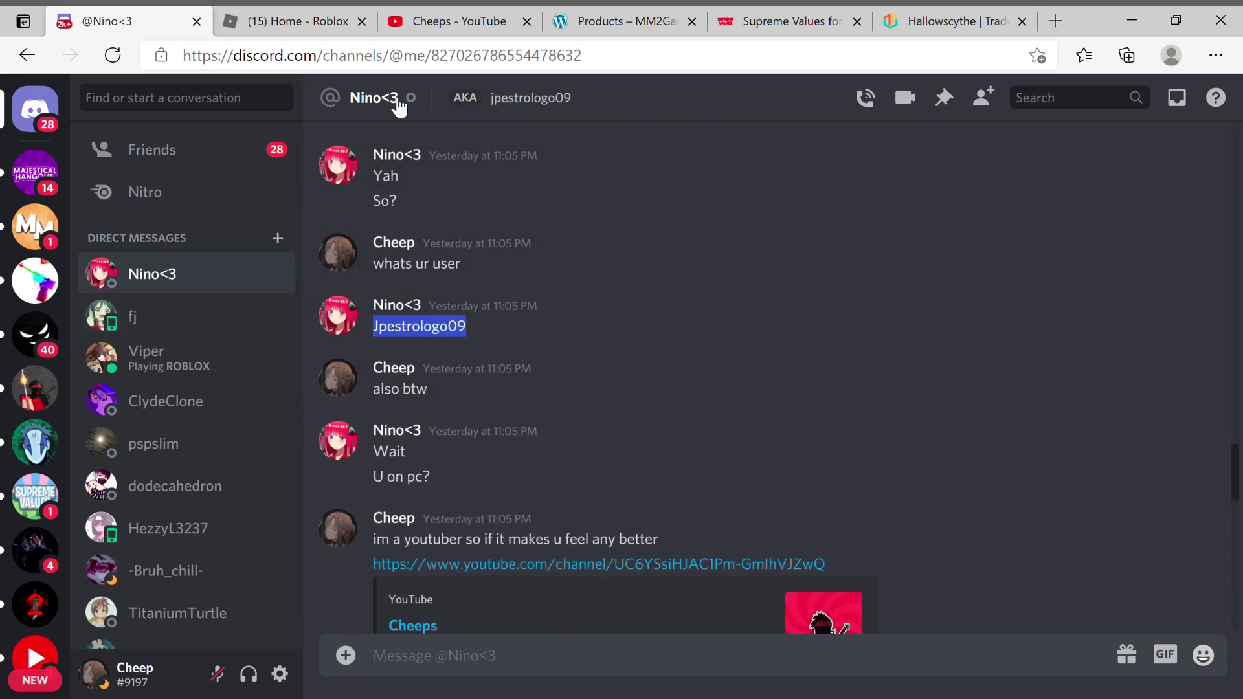
left_click(297, 21)
left_click(736, 93)
key("ctrl+v")
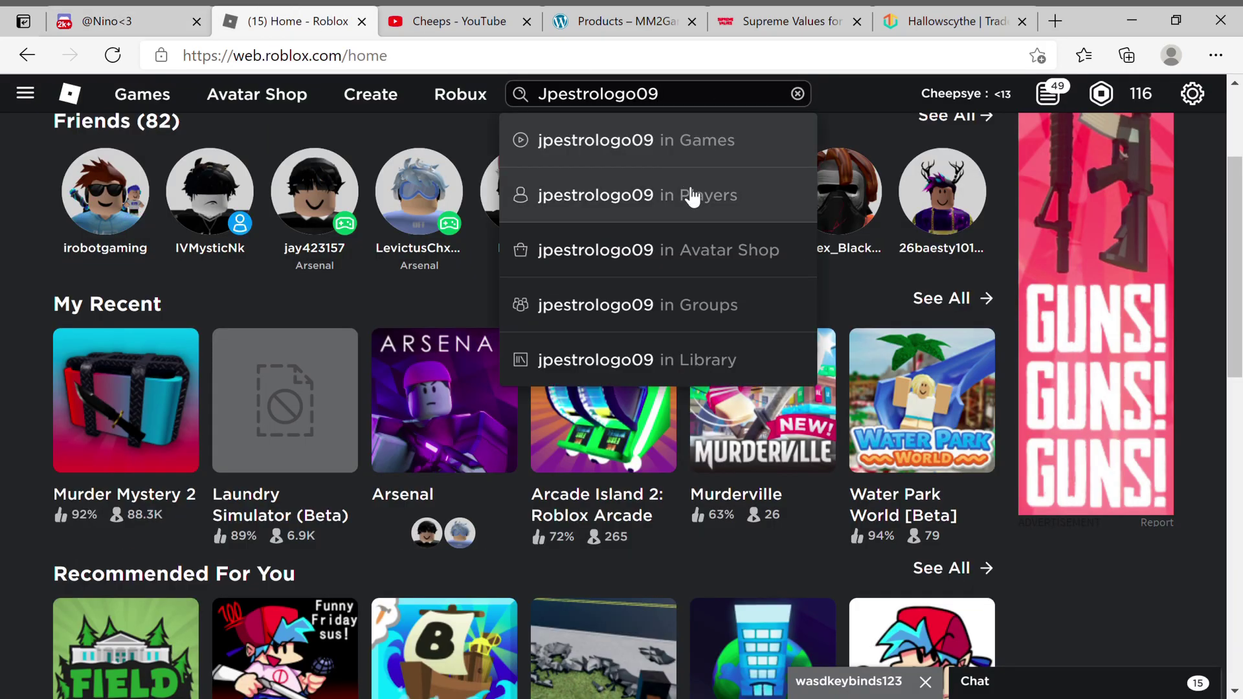
left_click(684, 194)
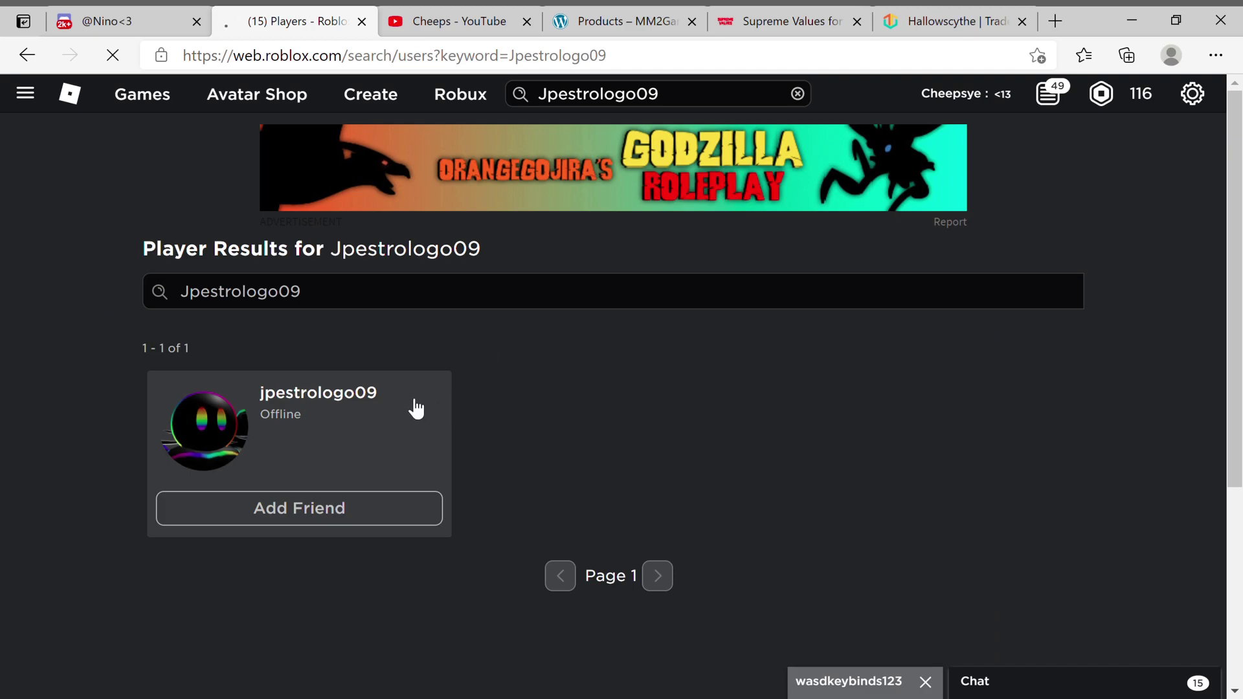
left_click(412, 403)
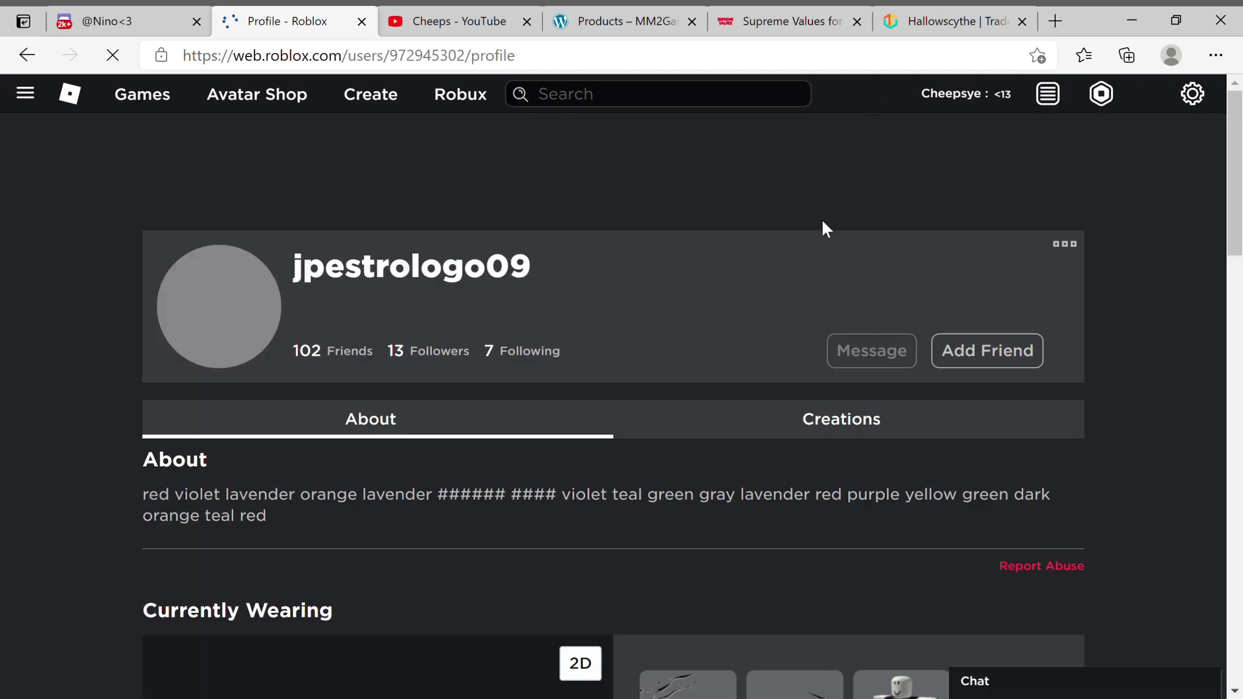
scroll(557, 158, "down", 2)
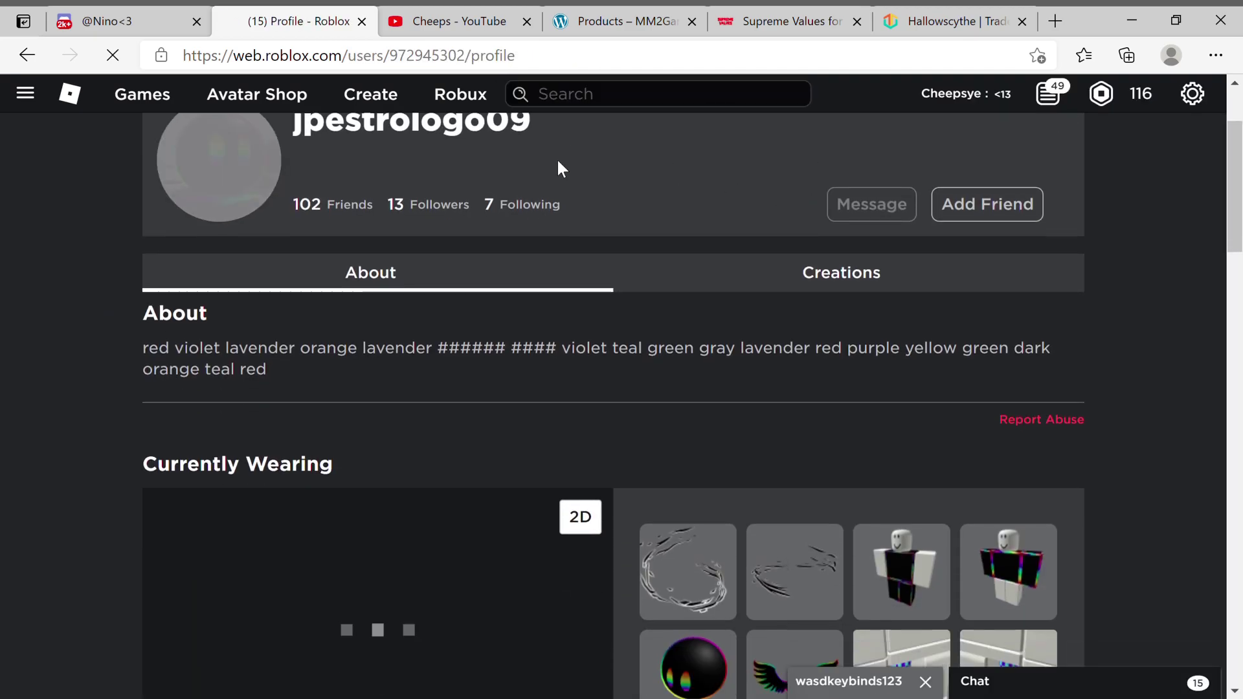
scroll(702, 294, "down", 3)
scroll(616, 309, "up", 1)
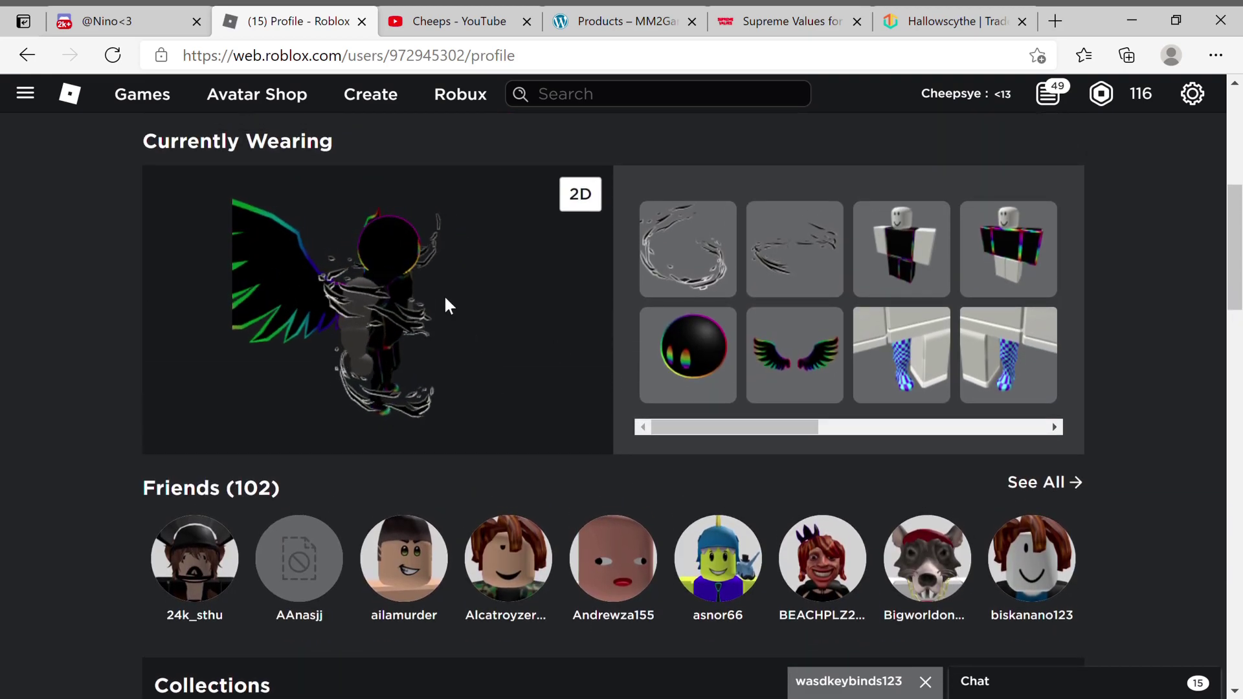
left_click_drag(444, 294, 295, 258)
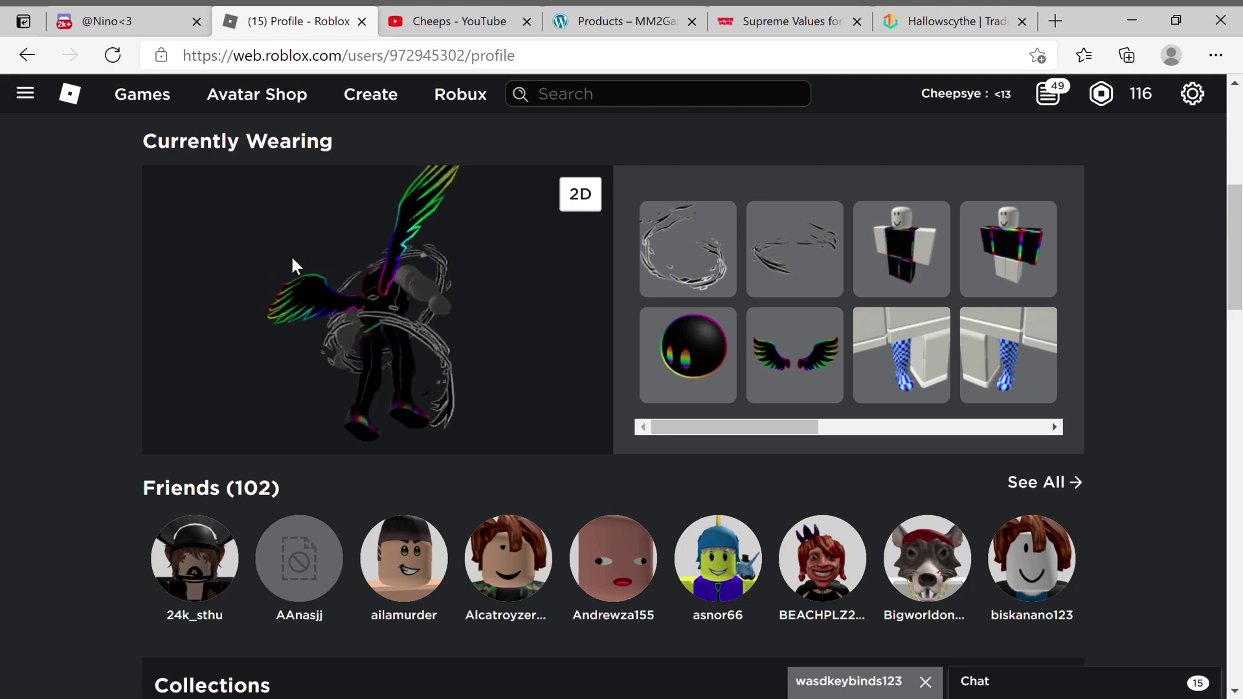
Step: Return from Roblox to the Discord trade conversation with Nino<3 using Ctrl+Shift+Tab
key("ctrl+shift+Tab")
mouse_move(530, 389)
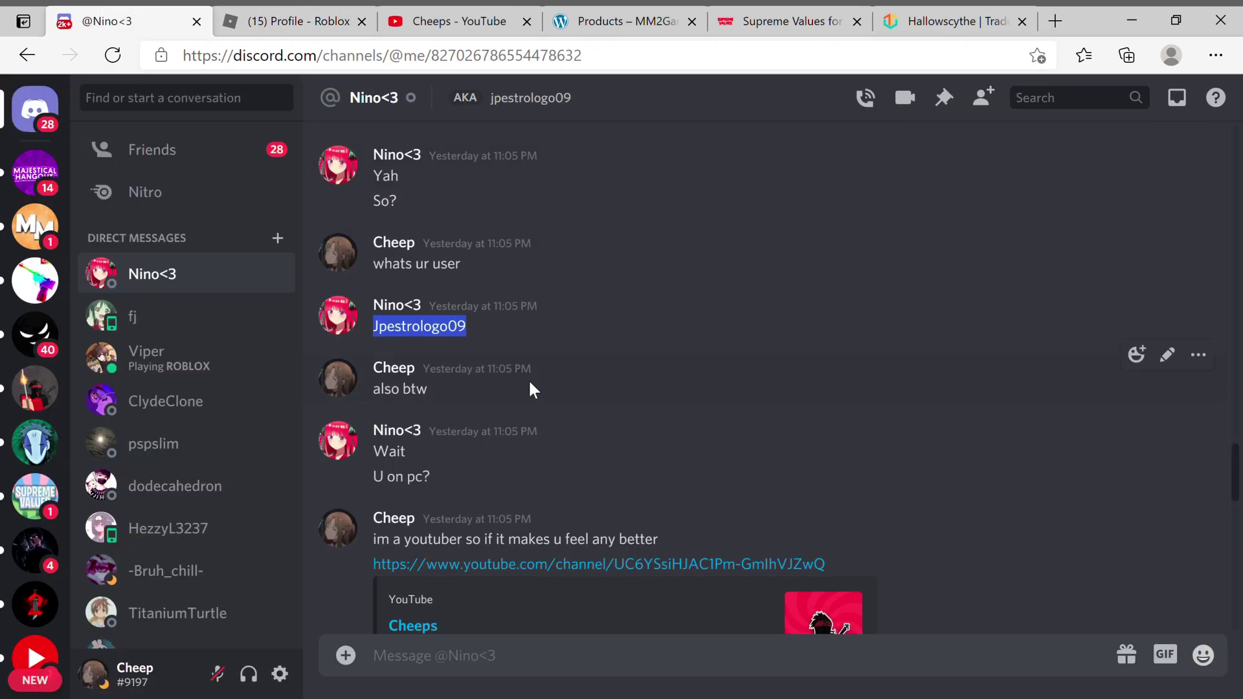
scroll(530, 384, "down", 1)
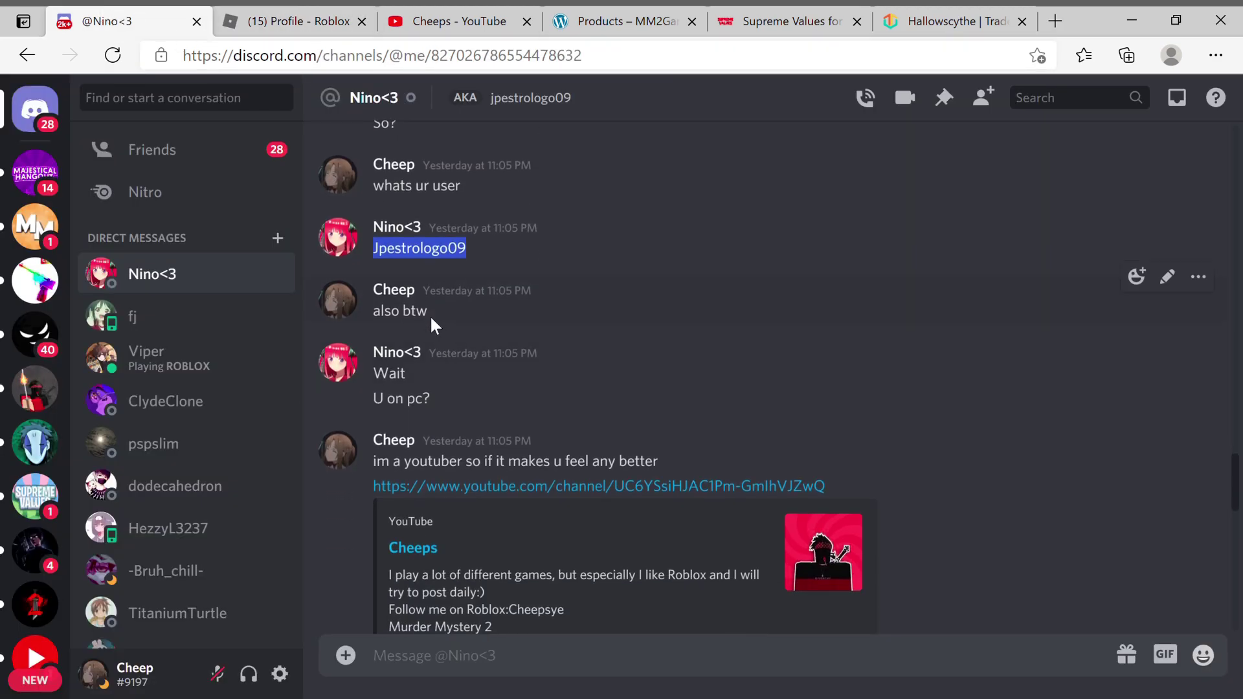
scroll(438, 311, "down", 1)
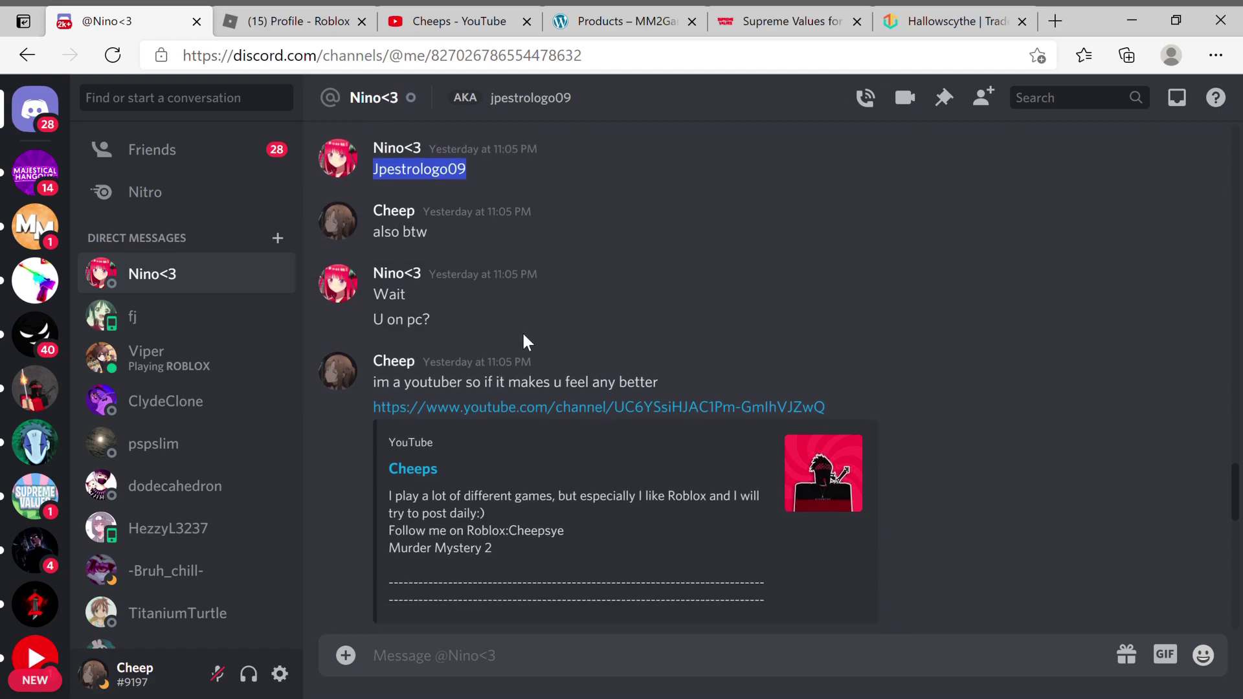
scroll(522, 332, "down", 1)
scroll(923, 391, "down", 1)
scroll(923, 392, "down", 2)
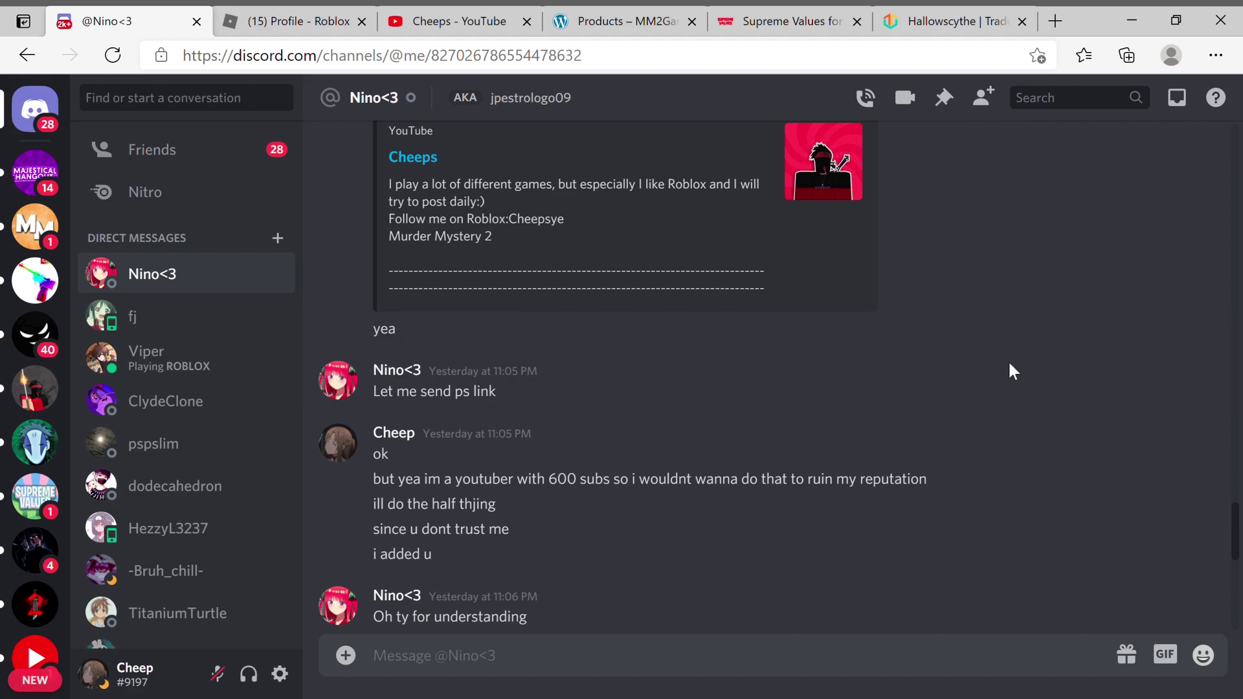
scroll(614, 289, "down", 1)
scroll(614, 289, "down", 1)
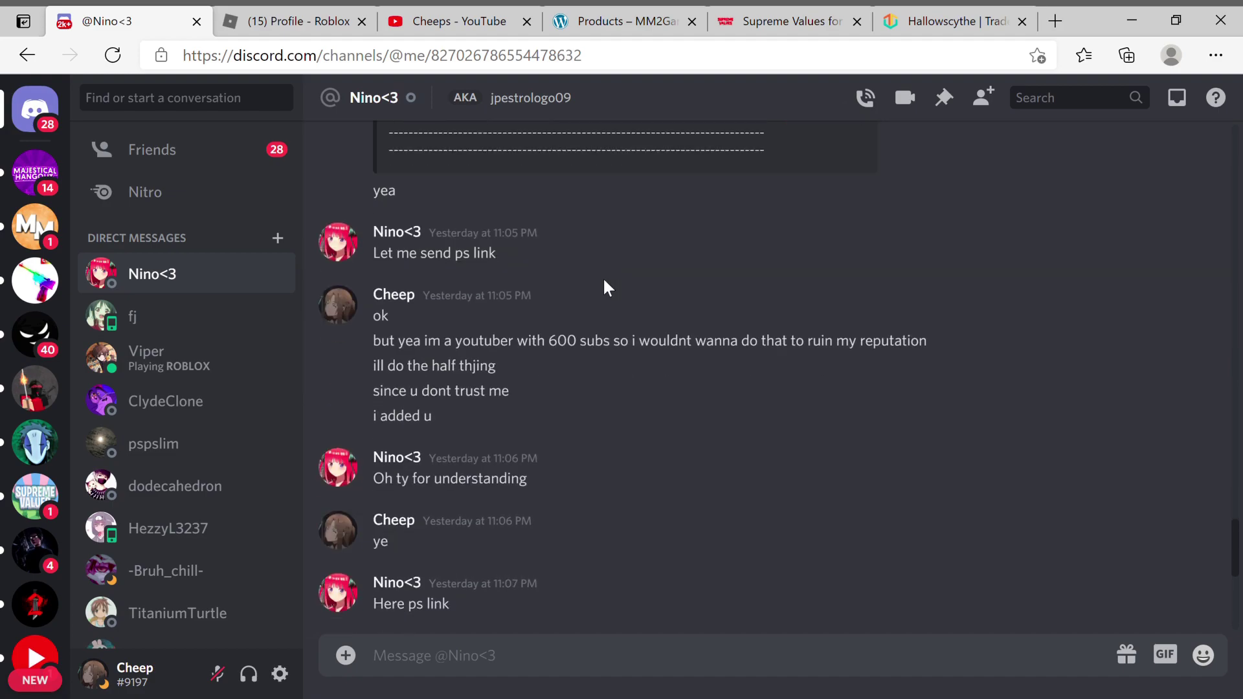
scroll(603, 277, "down", 1)
scroll(603, 277, "down", 1)
scroll(748, 384, "down", 1)
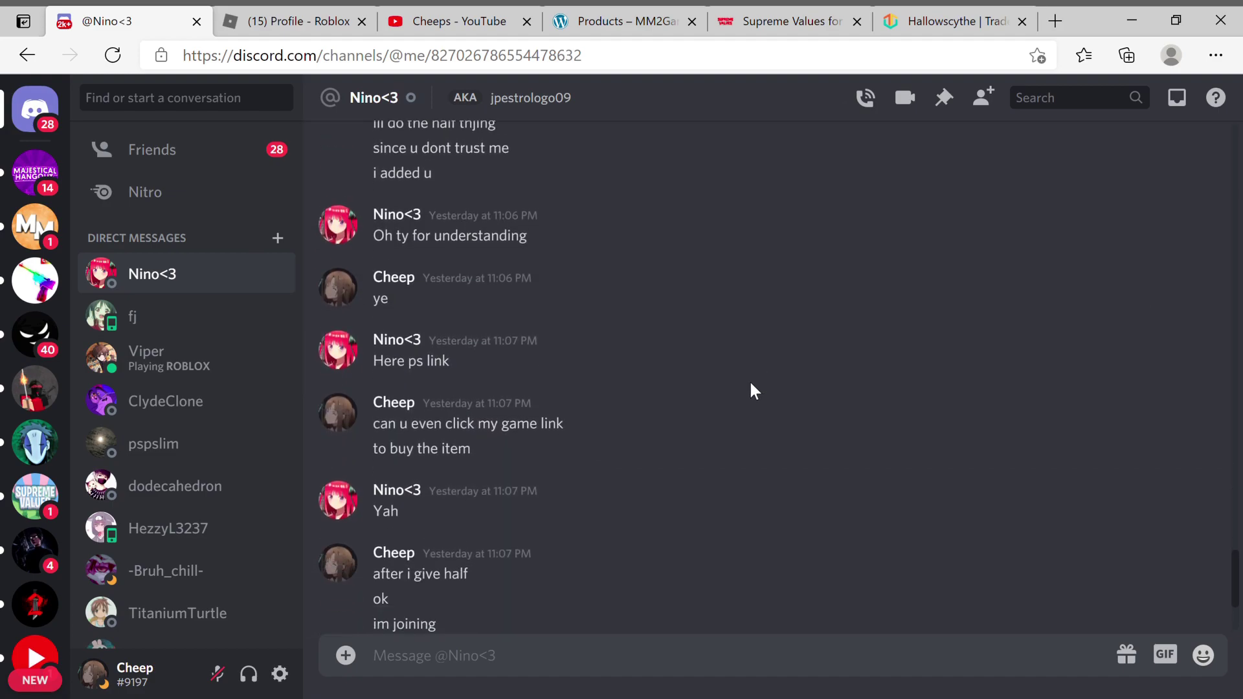
scroll(641, 384, "down", 2)
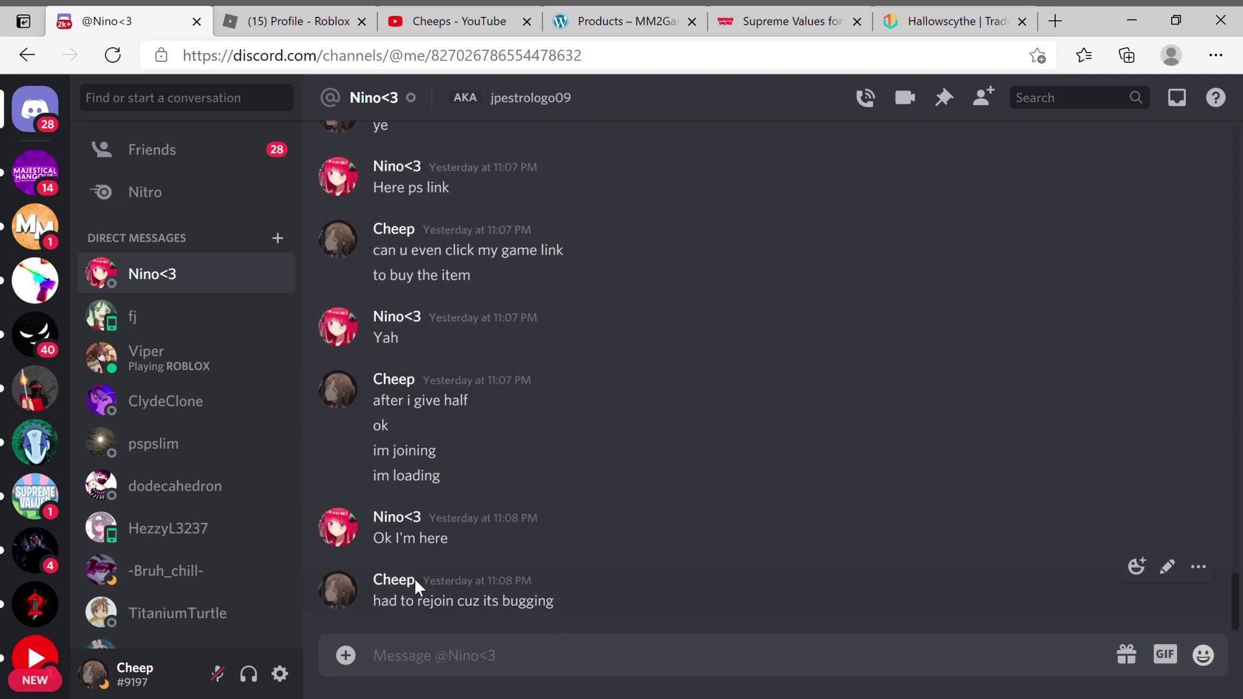
Step: Check the Roblox profile tab, come back to the Nino<3 chat and send a message
mouse_move(579, 464)
left_click(291, 21)
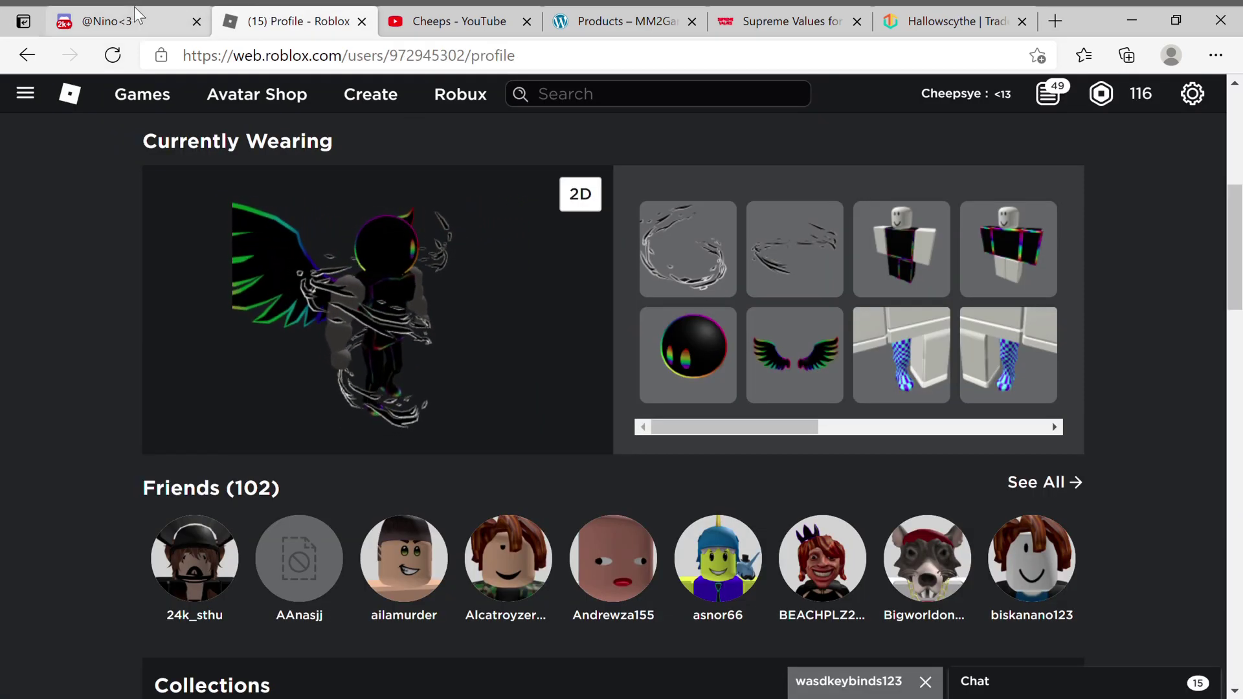
left_click(109, 18)
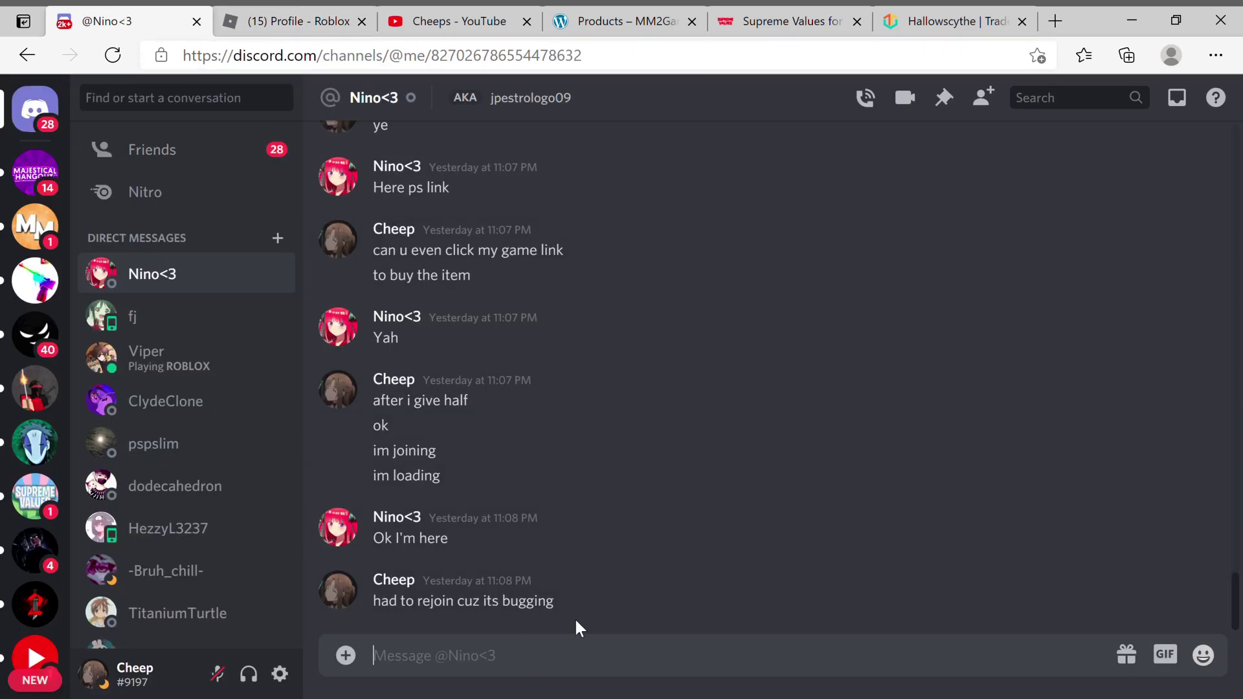
type("ss")
key("Return")
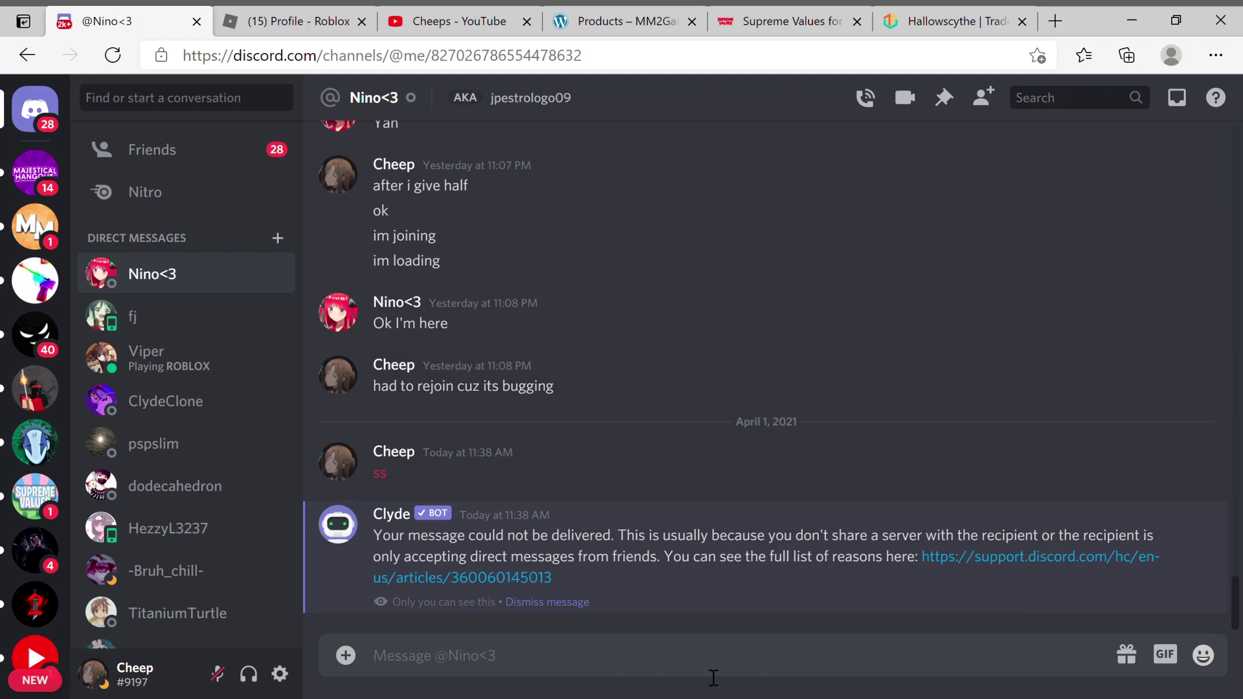
scroll(688, 399, "up", 3)
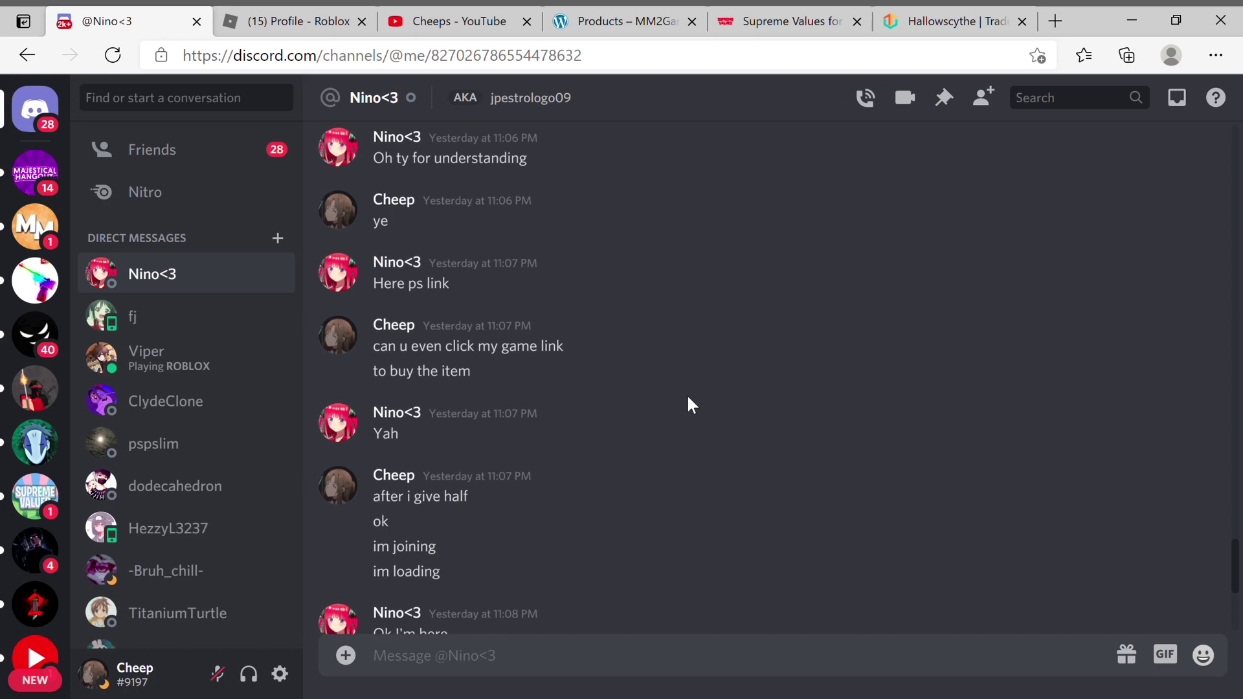
scroll(687, 399, "up", 3)
scroll(686, 393, "down", 5)
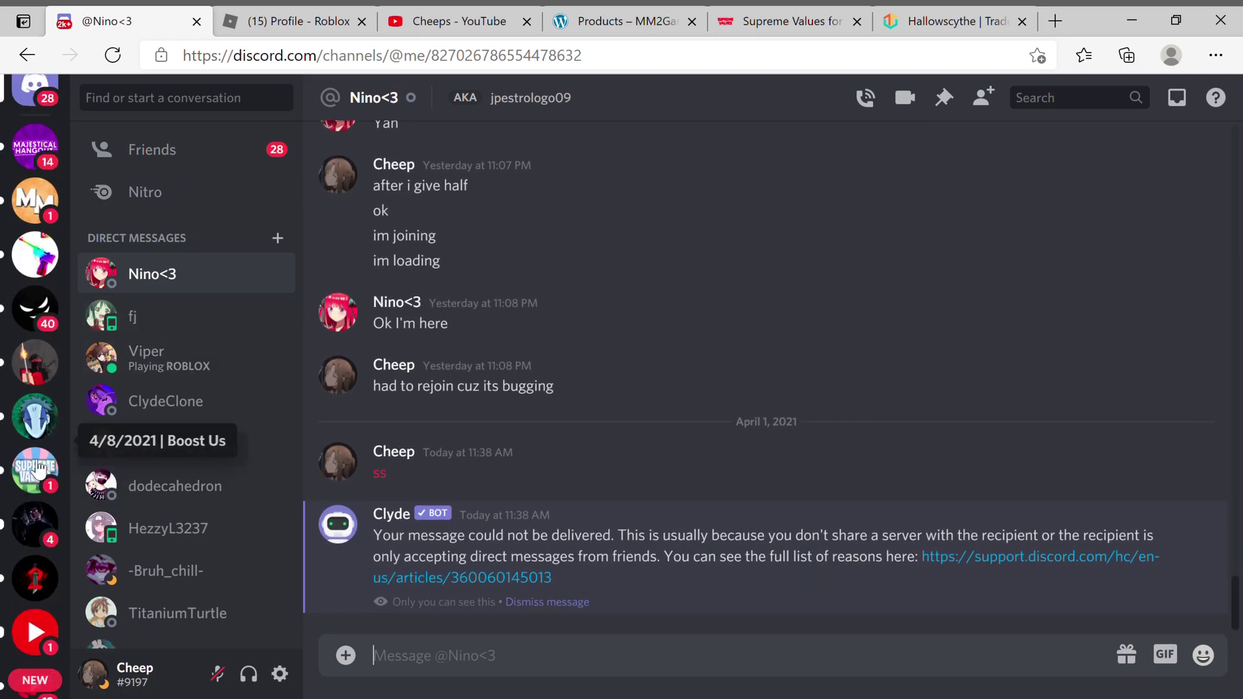
scroll(525, 204, "up", 5)
scroll(554, 126, "down", 4)
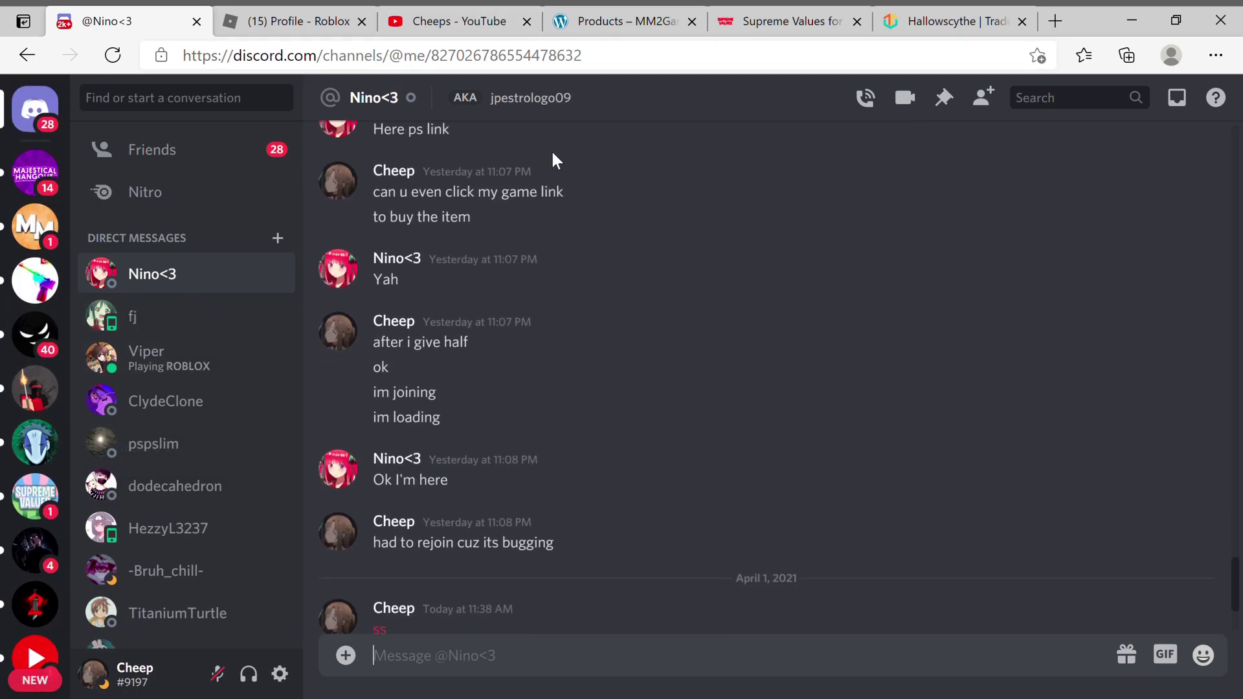
scroll(583, 233, "down", 3)
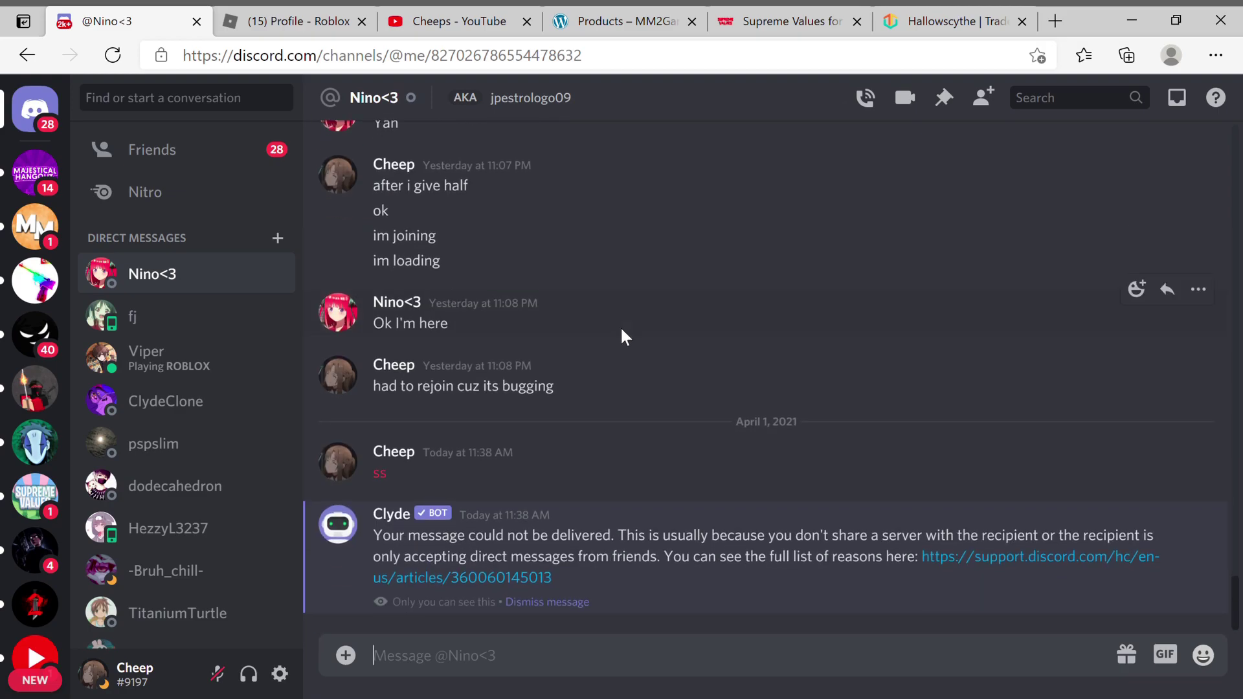
scroll(557, 328, "up", 2)
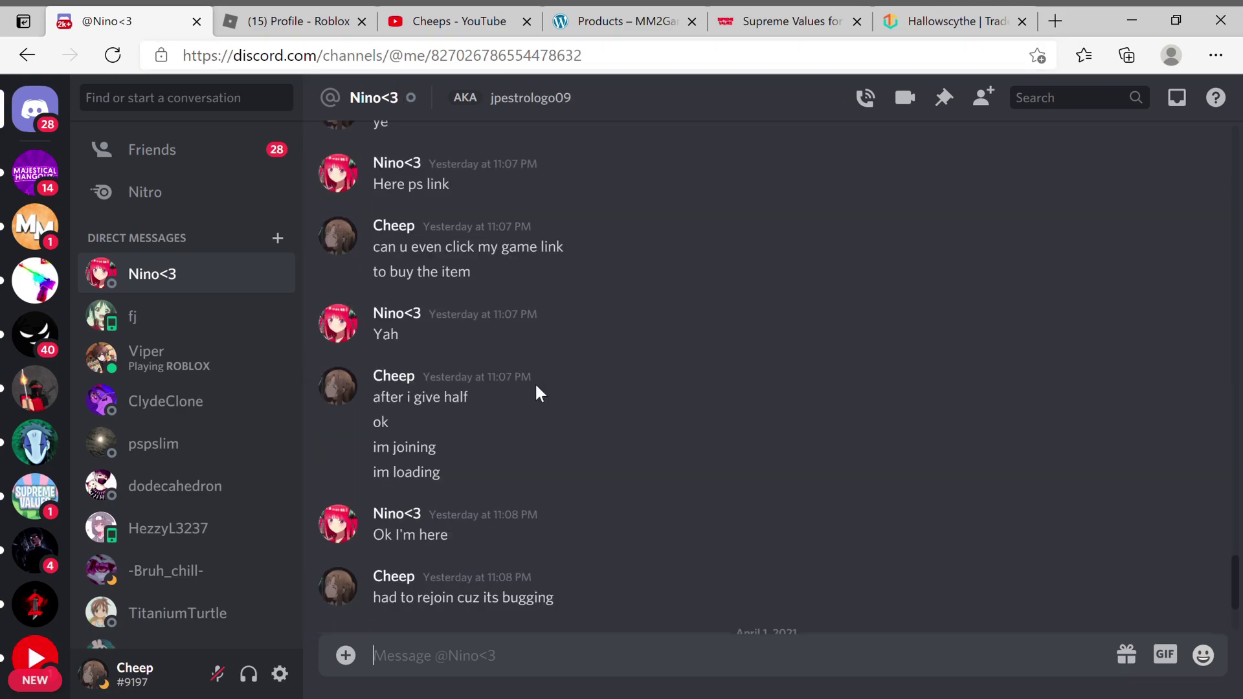
scroll(535, 384, "up", 5)
scroll(529, 335, "up", 5)
scroll(534, 364, "up", 1)
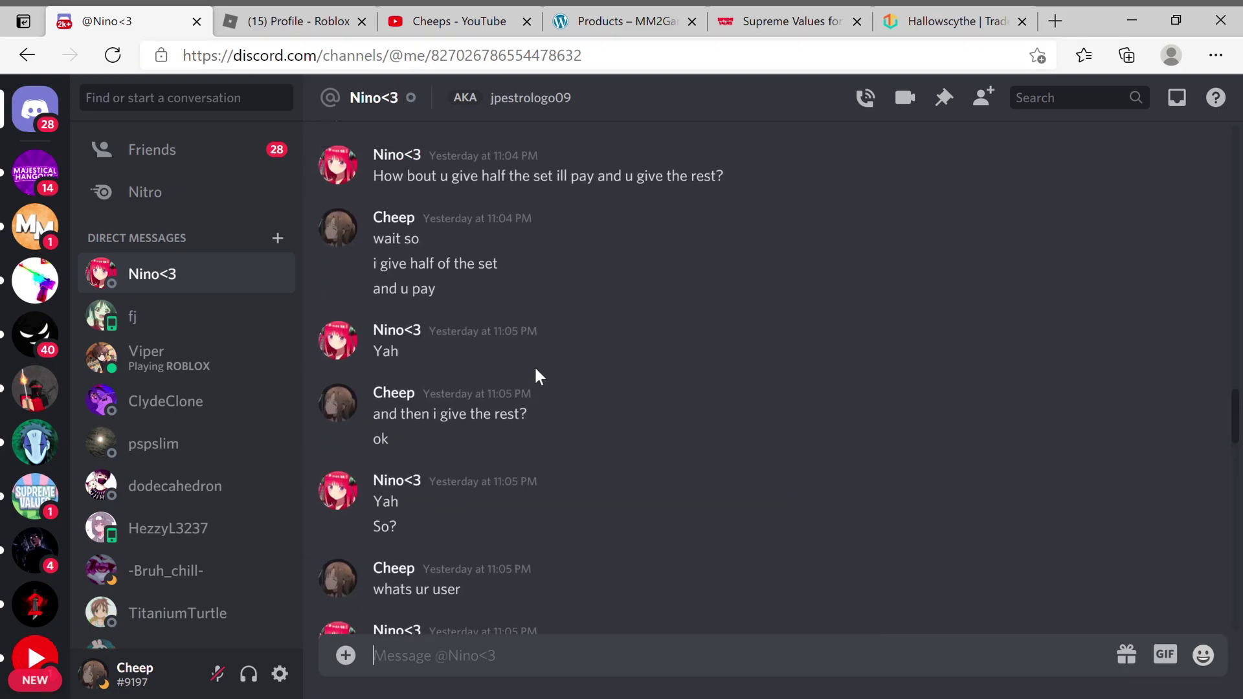
scroll(535, 365, "down", 1)
scroll(534, 366, "down", 5)
scroll(534, 366, "down", 5)
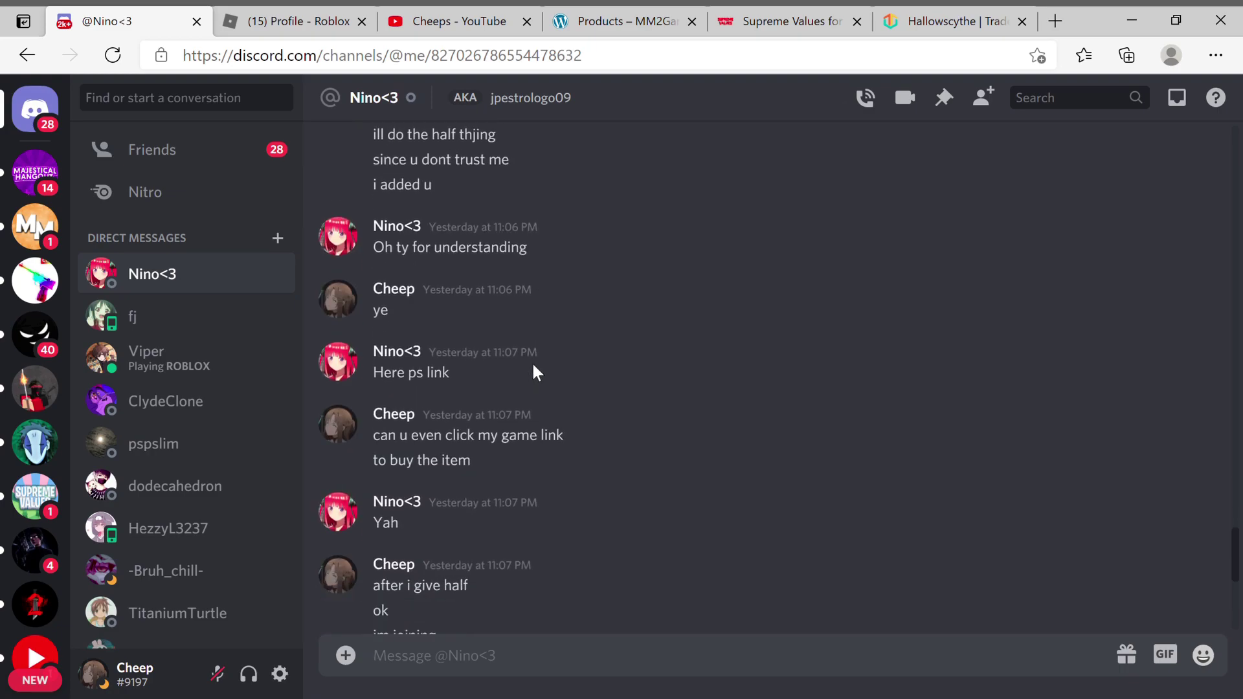
scroll(532, 361, "down", 5)
scroll(536, 407, "up", 3)
scroll(543, 455, "up", 5)
scroll(549, 451, "up", 3)
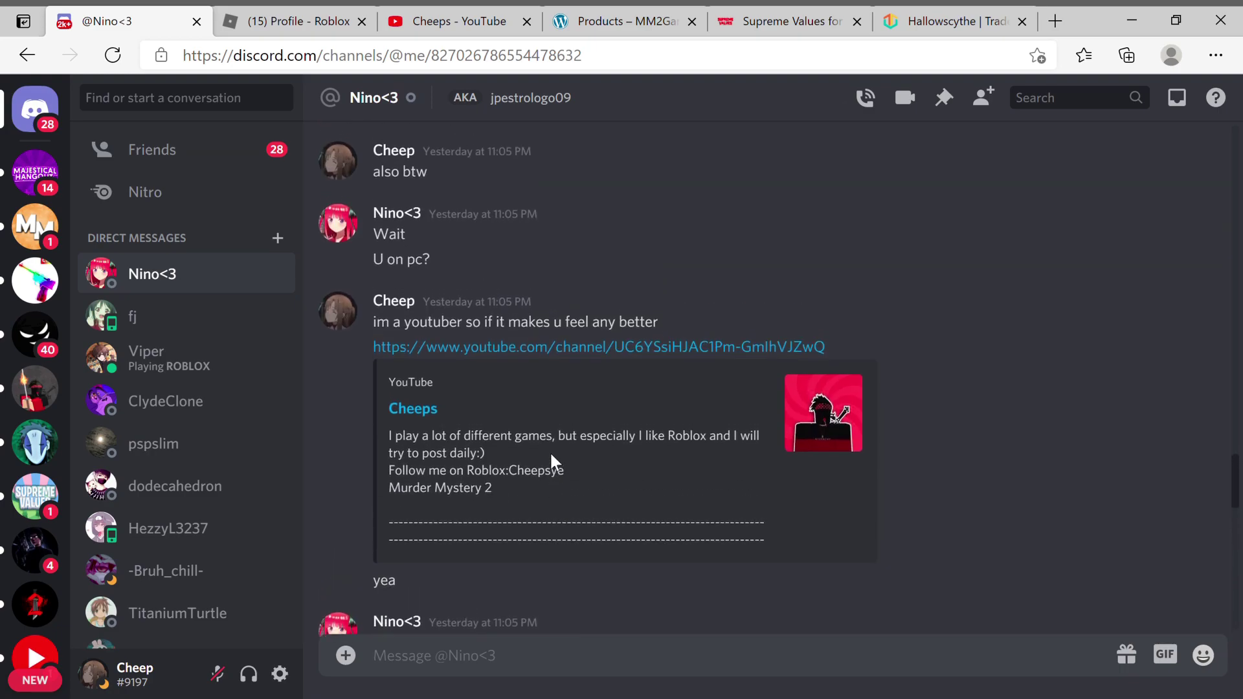
scroll(550, 451, "up", 3)
scroll(549, 459, "up", 3)
scroll(549, 459, "up", 3)
scroll(549, 456, "up", 5)
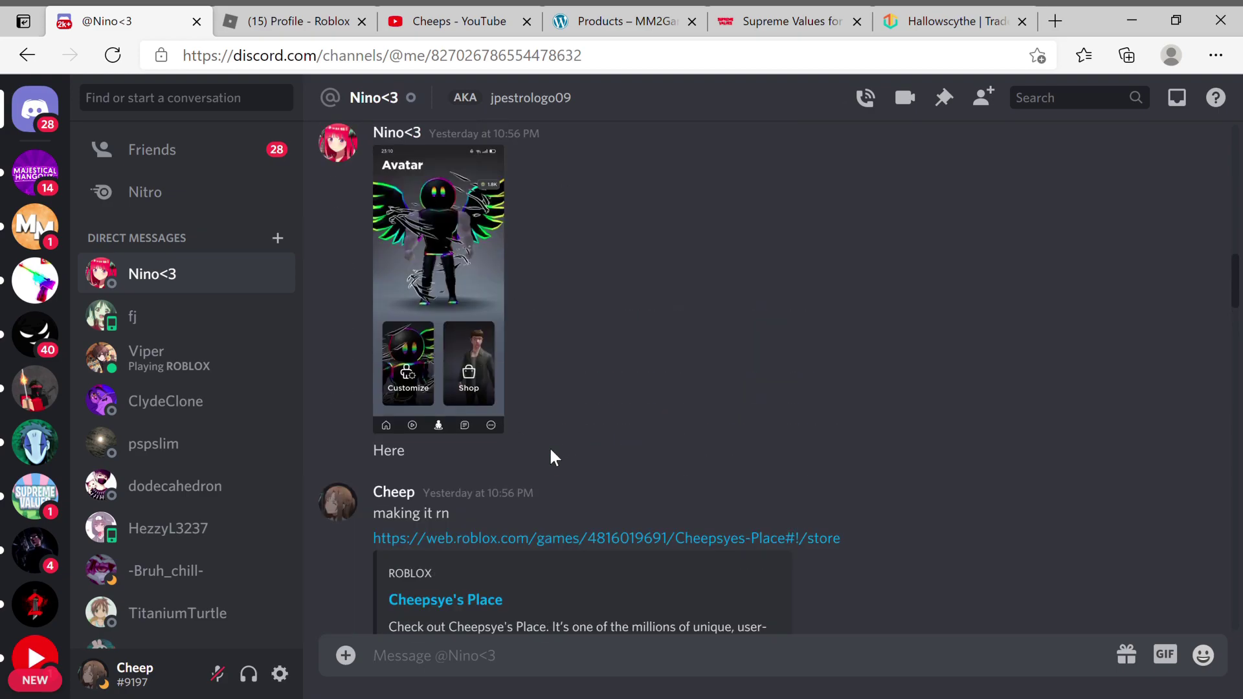
scroll(554, 457, "up", 5)
scroll(559, 457, "up", 3)
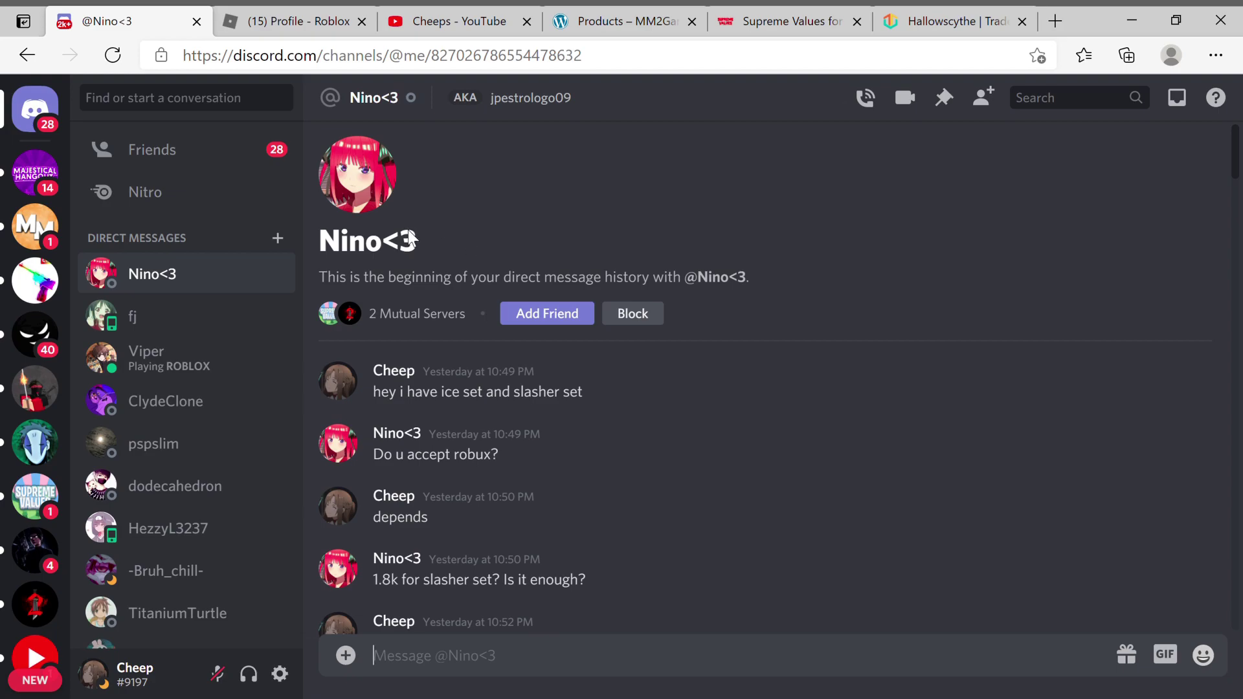
scroll(797, 288, "down", 4)
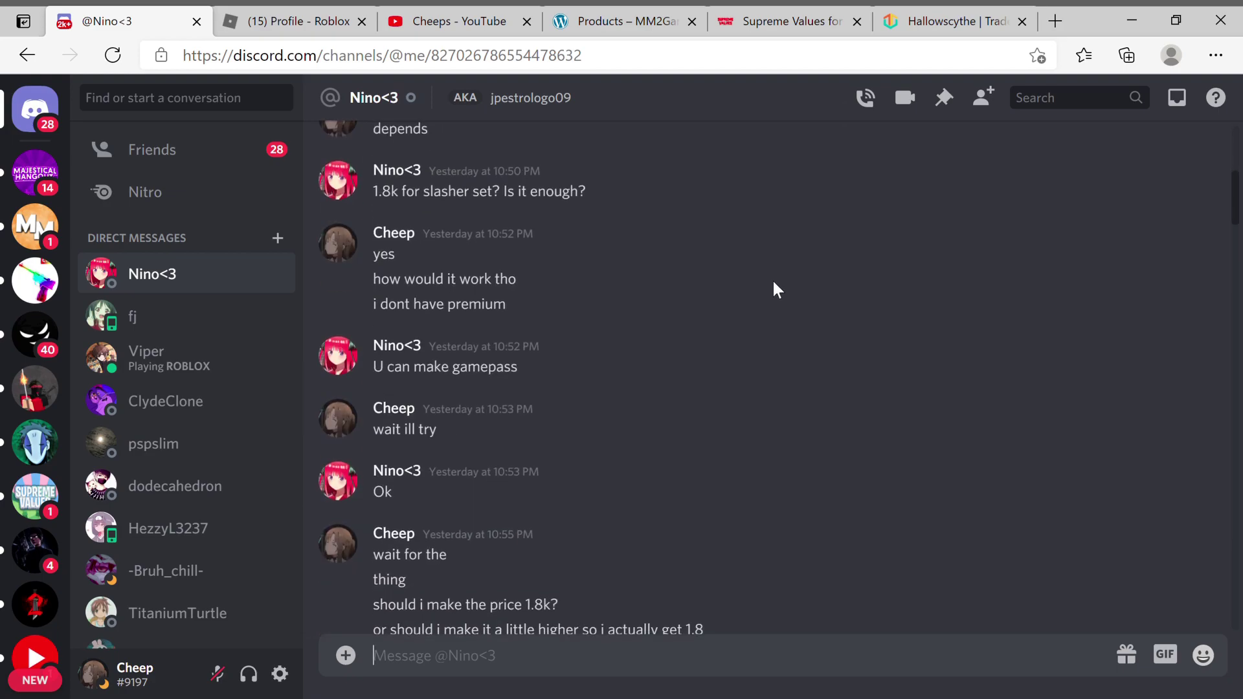
scroll(644, 272, "down", 1)
scroll(646, 292, "down", 1)
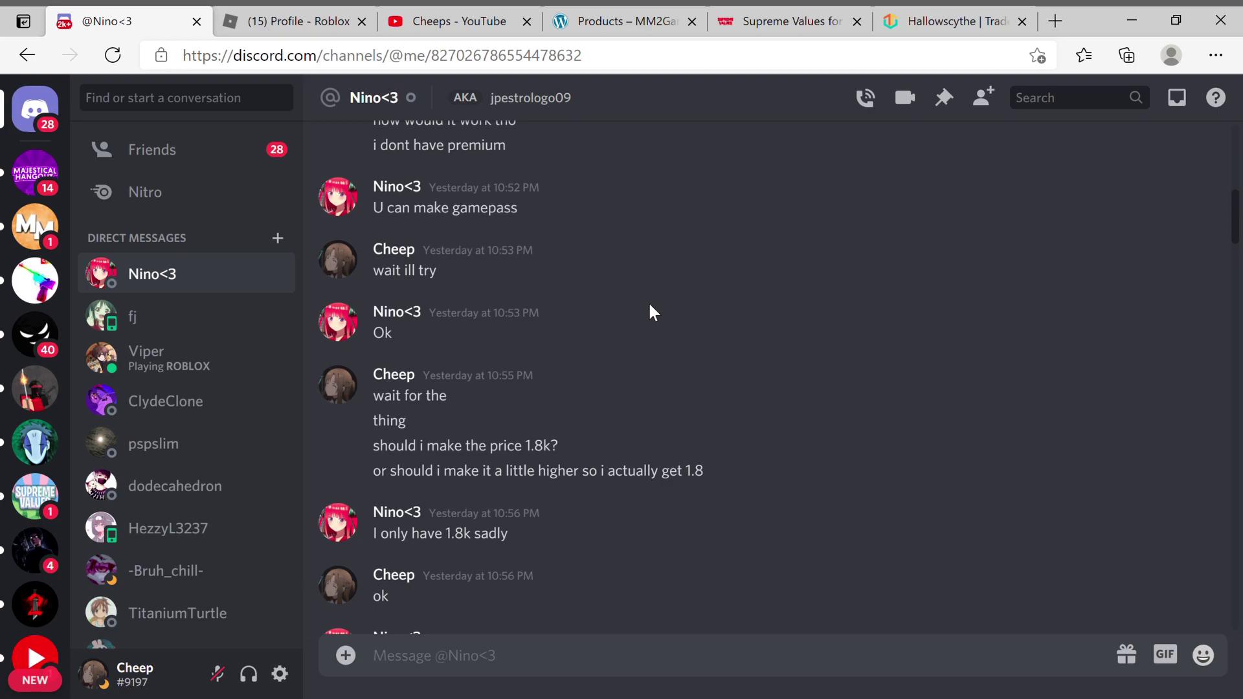
scroll(646, 328, "down", 1)
scroll(598, 340, "down", 4)
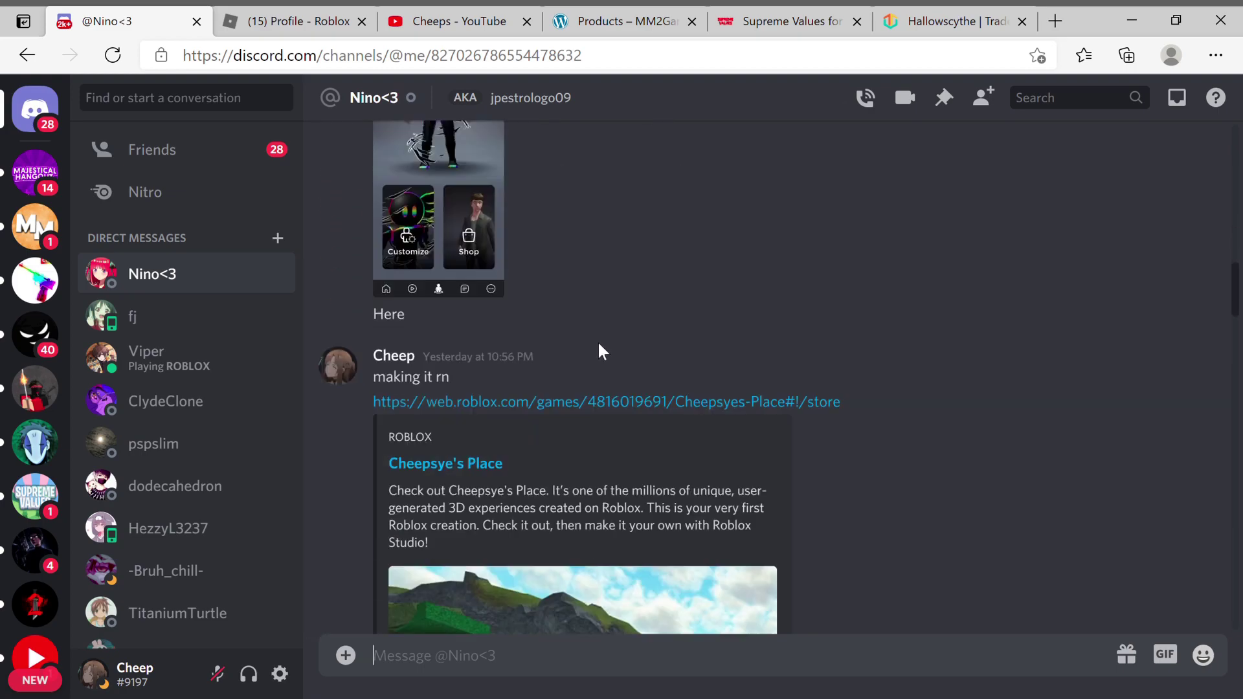
scroll(593, 333, "down", 2)
scroll(597, 342, "down", 5)
scroll(599, 330, "down", 5)
scroll(603, 333, "down", 5)
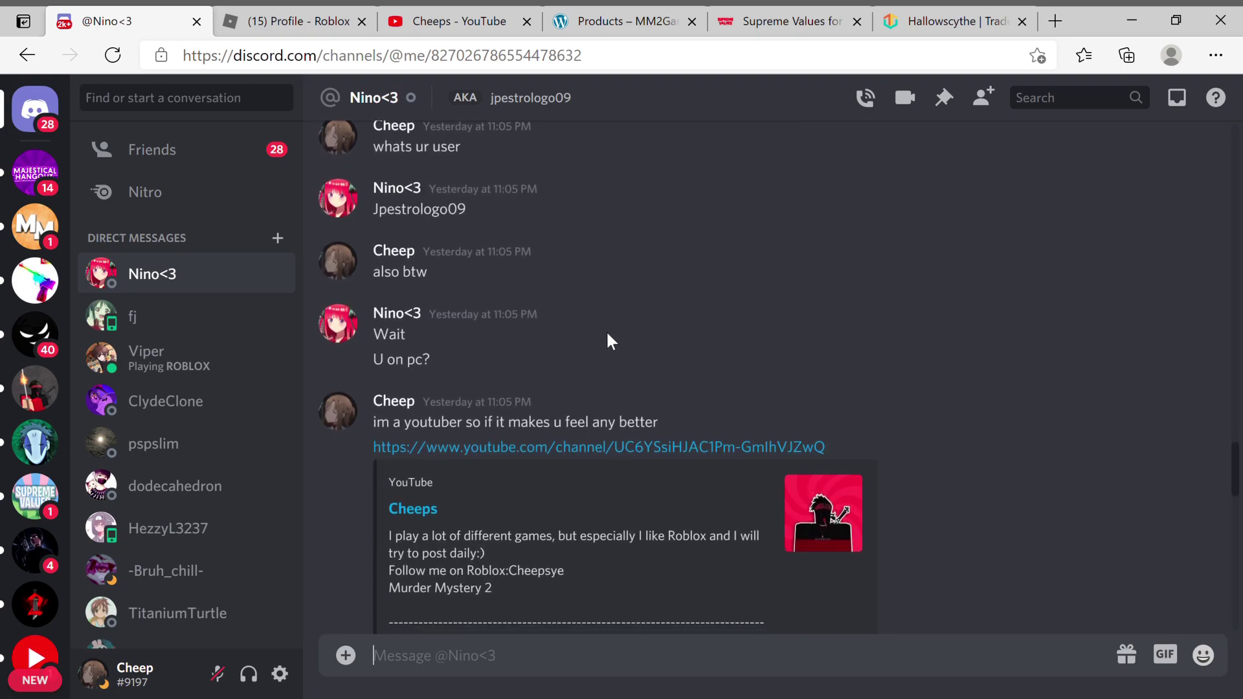
scroll(616, 342, "down", 5)
scroll(622, 347, "down", 3)
scroll(621, 346, "down", 3)
scroll(553, 370, "down", 1)
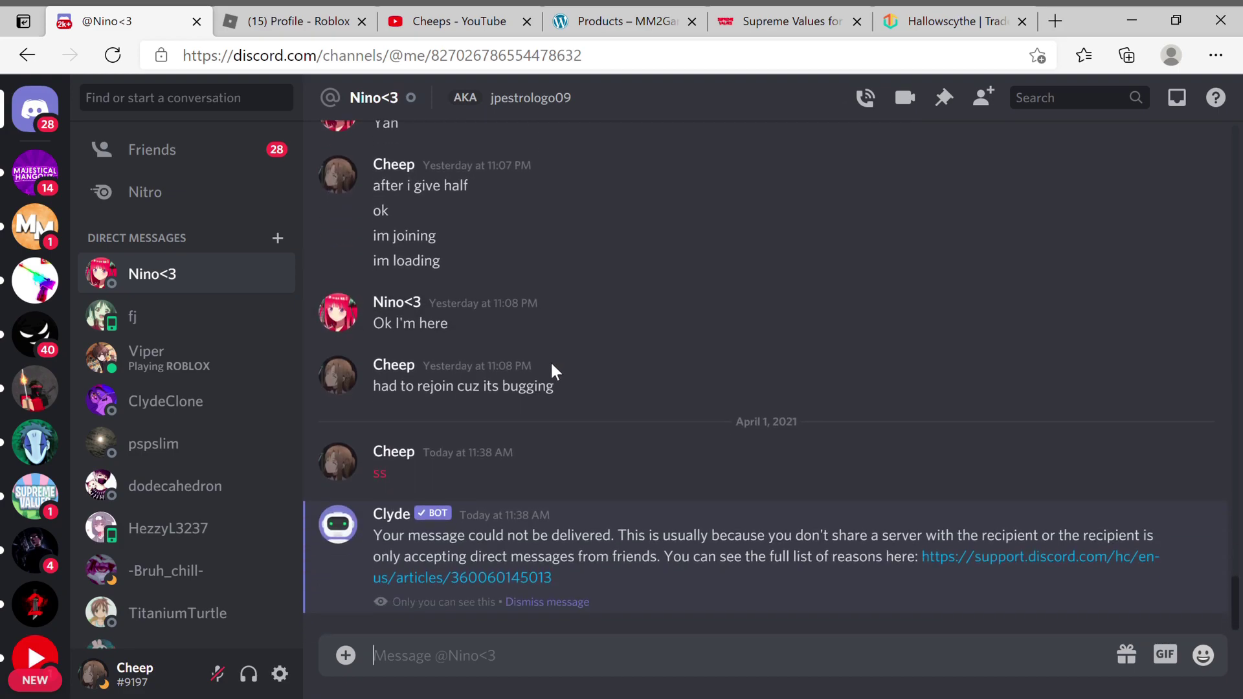
scroll(680, 478, "up", 2)
scroll(679, 477, "up", 5)
scroll(671, 473, "up", 4)
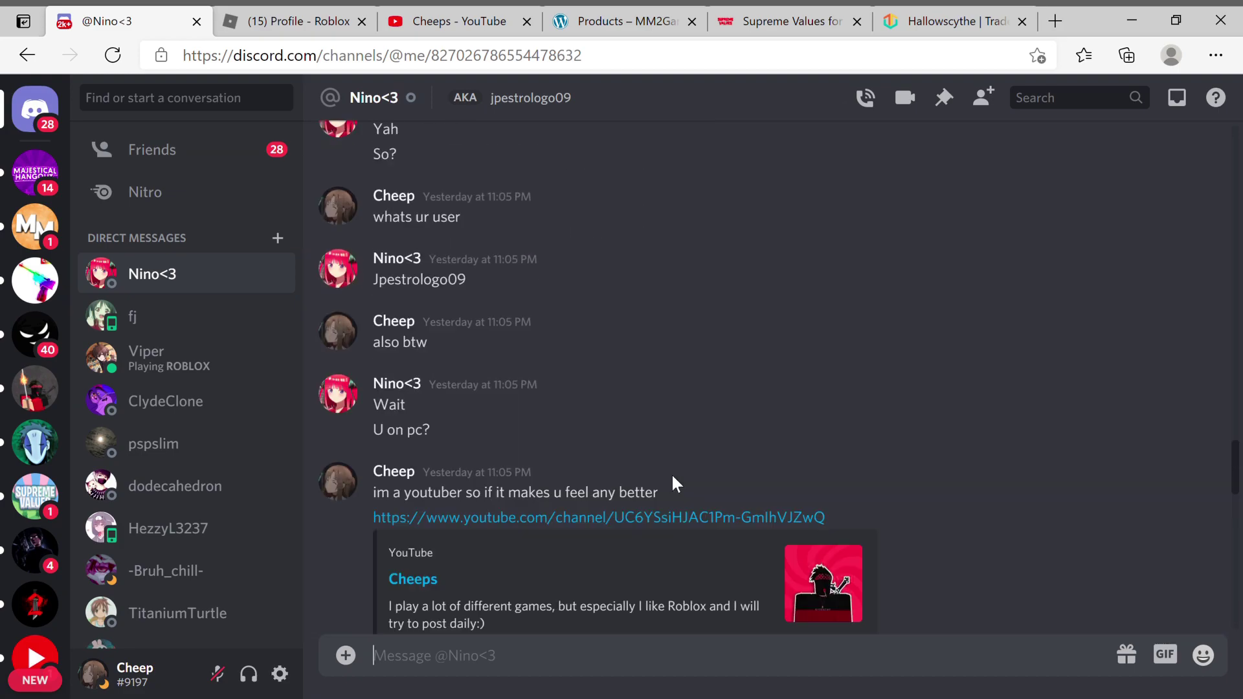
scroll(719, 223, "up", 4)
scroll(680, 233, "up", 5)
scroll(641, 262, "up", 5)
scroll(645, 267, "up", 4)
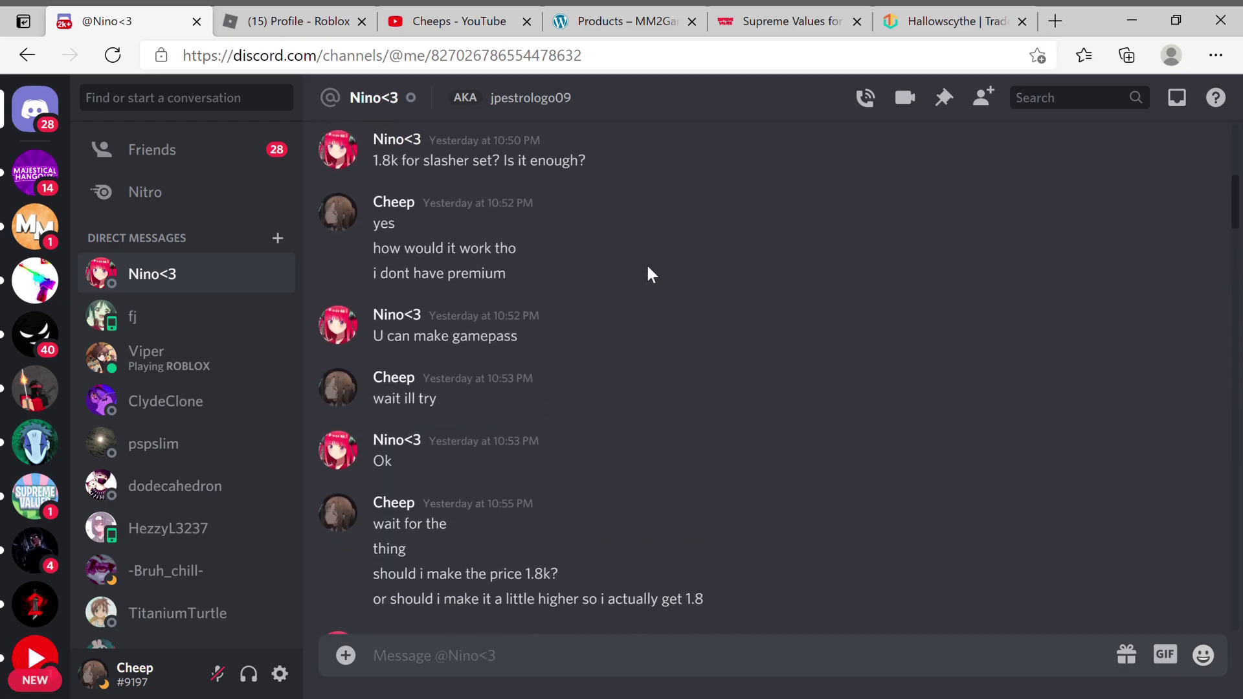
scroll(648, 274, "up", 2)
scroll(649, 282, "up", 1)
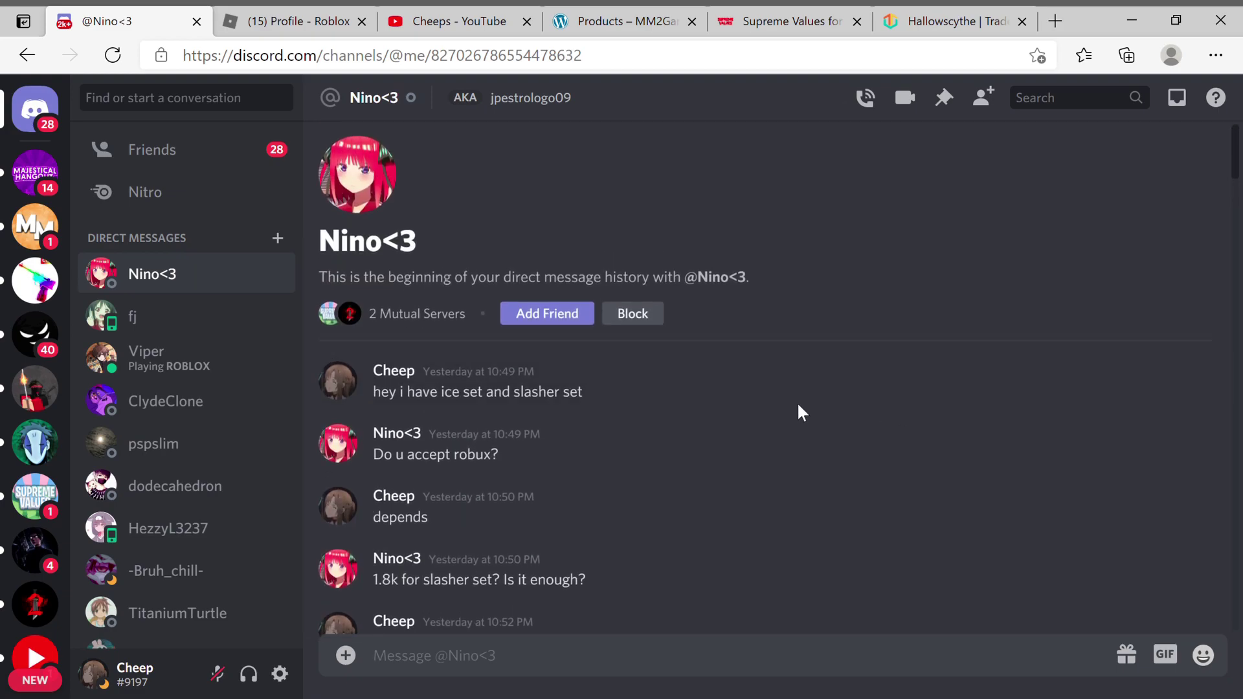
scroll(729, 428, "down", 5)
scroll(731, 439, "down", 5)
scroll(733, 437, "down", 5)
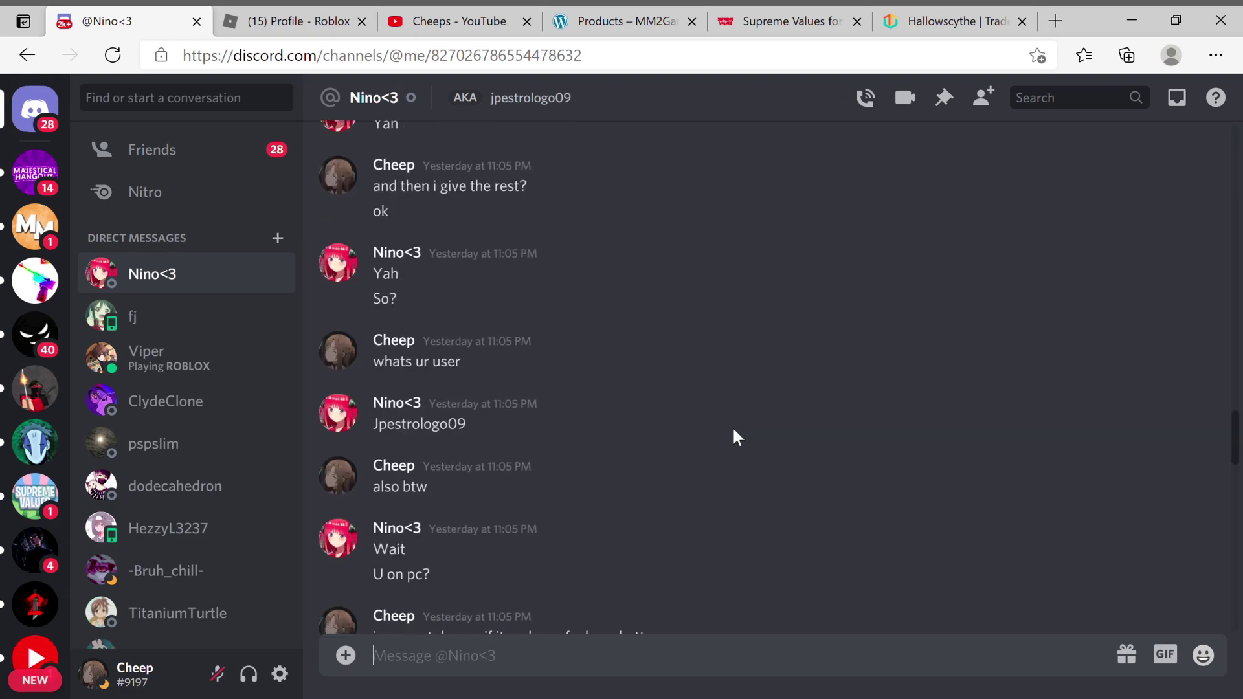
scroll(732, 436, "down", 5)
scroll(696, 436, "down", 5)
scroll(866, 437, "down", 3)
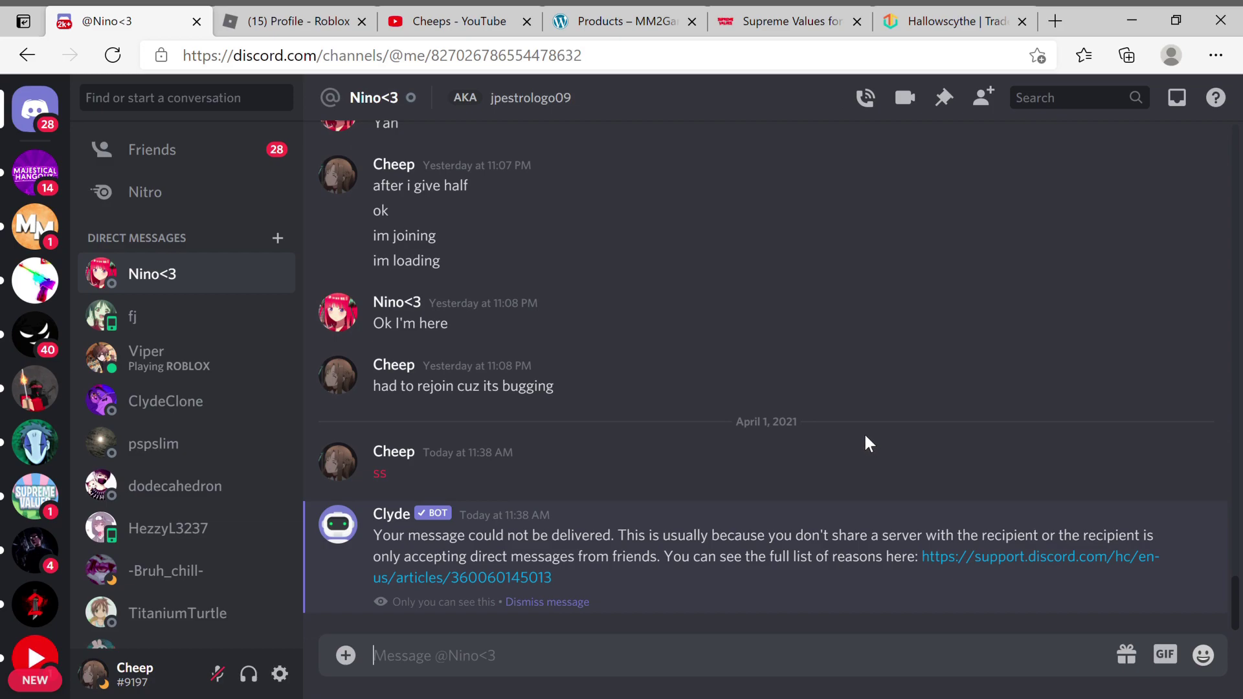
scroll(863, 432, "up", 2)
scroll(624, 345, "up", 5)
left_click(292, 21)
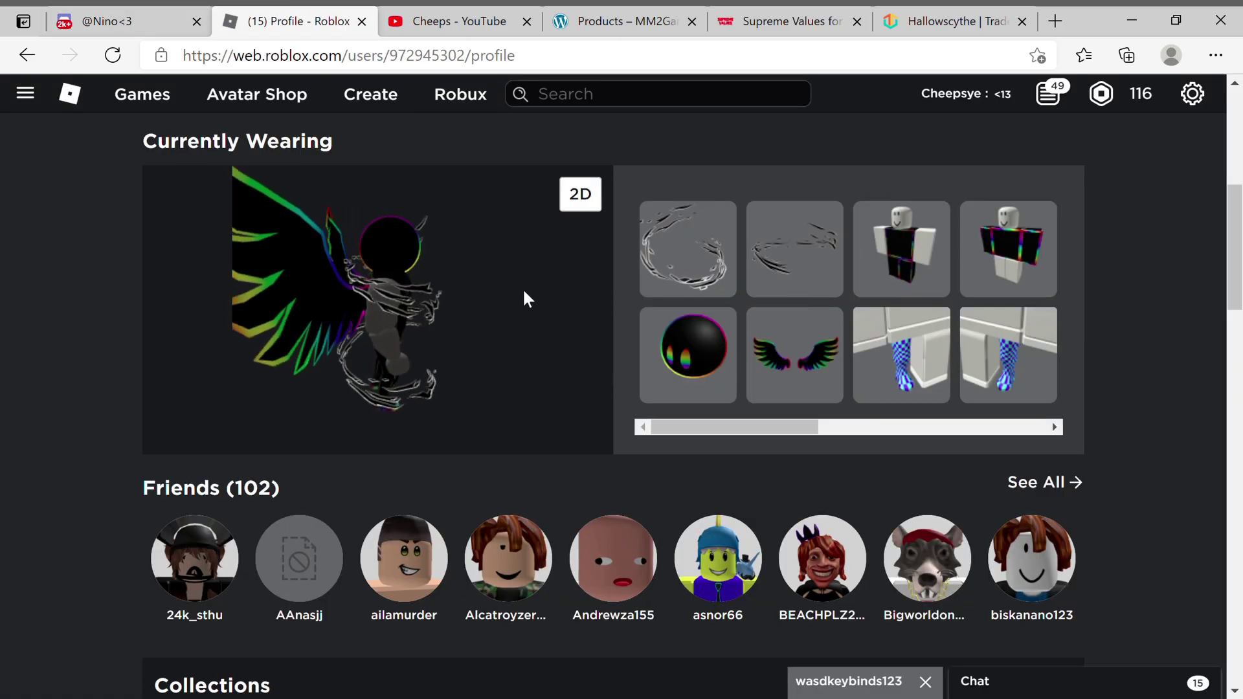
scroll(525, 291, "up", 4)
scroll(680, 437, "up", 1)
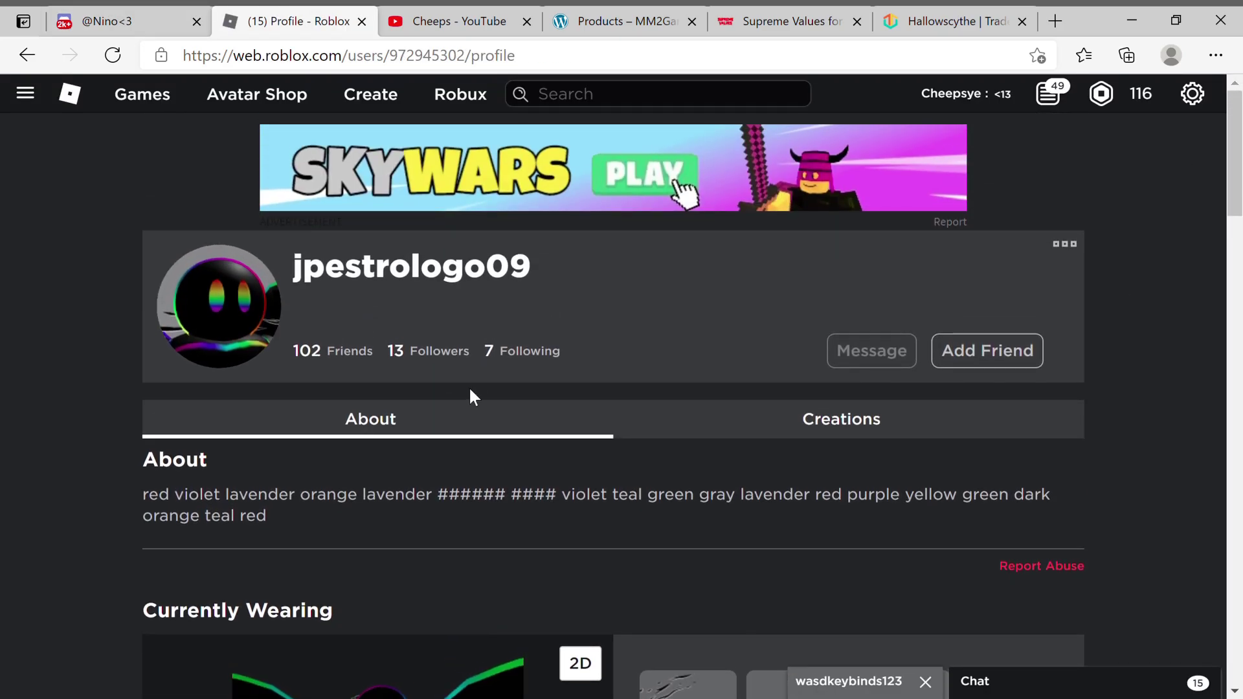
scroll(389, 291, "down", 5)
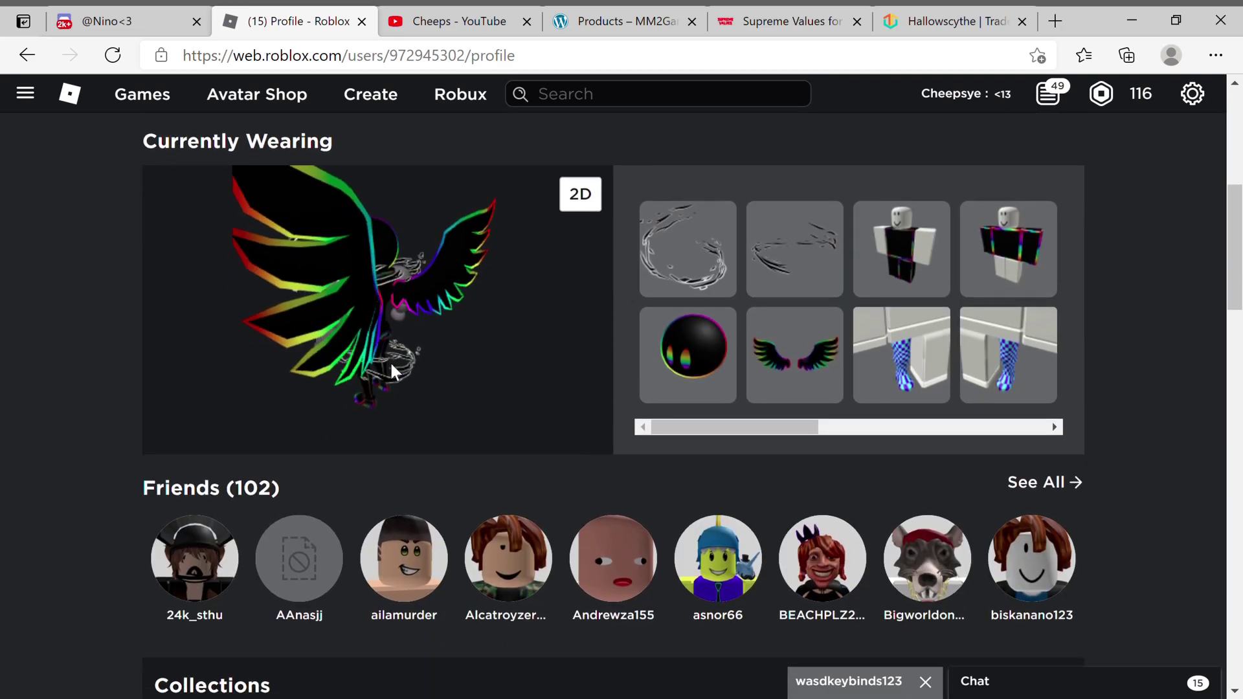
mouse_move(389, 360)
left_mouse_down()
mouse_move(412, 275)
mouse_move(666, 360)
left_mouse_up()
scroll(1049, 451, "down", 4)
scroll(1050, 452, "down", 4)
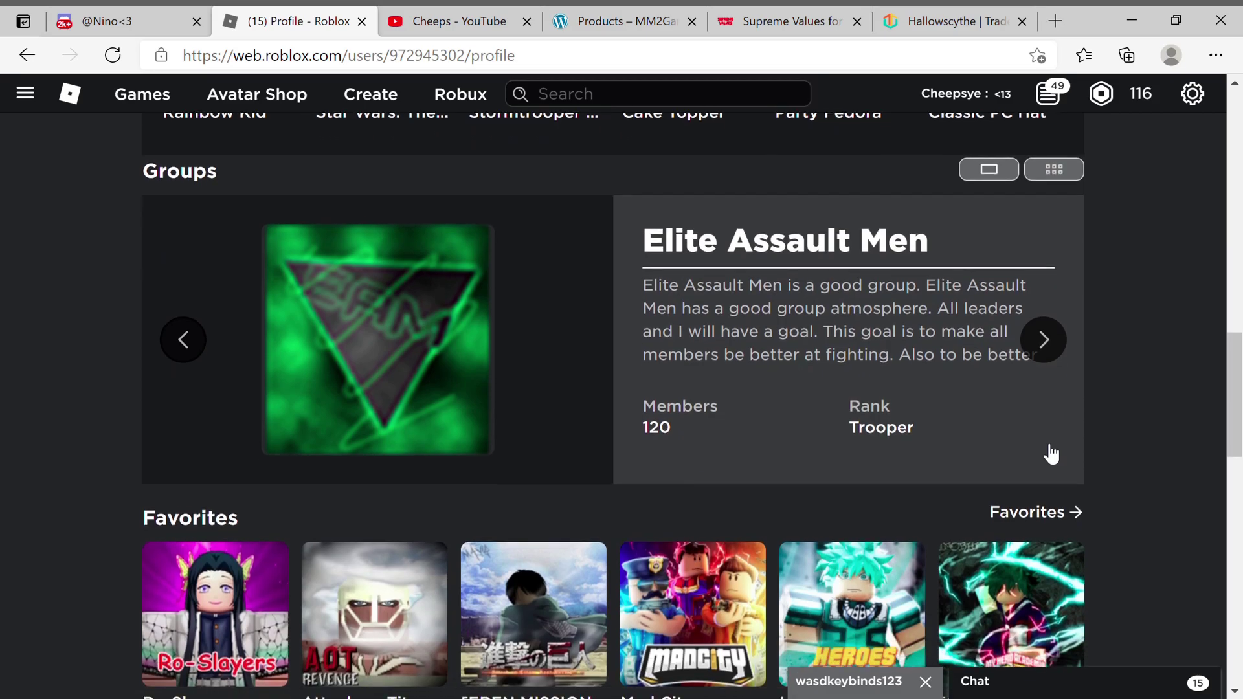
scroll(1049, 590, "up", 7)
scroll(684, 389, "up", 6)
scroll(632, 353, "down", 3)
scroll(632, 352, "down", 5)
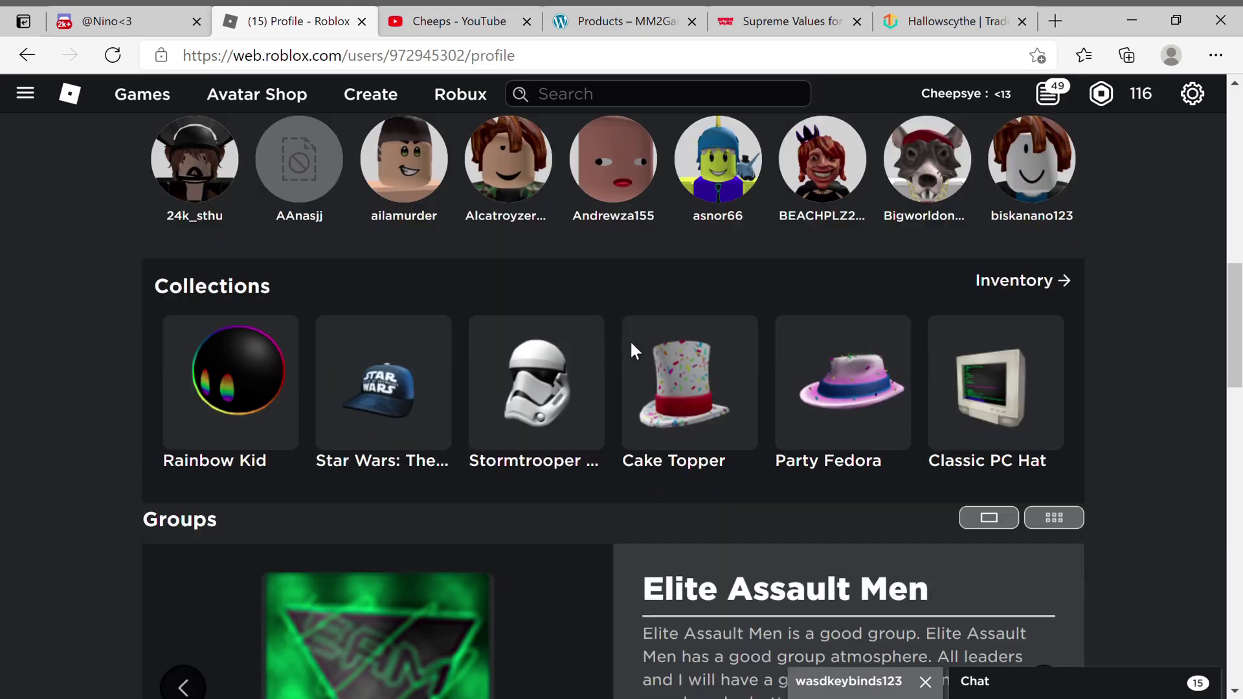
scroll(640, 353, "down", 4)
scroll(656, 361, "down", 1)
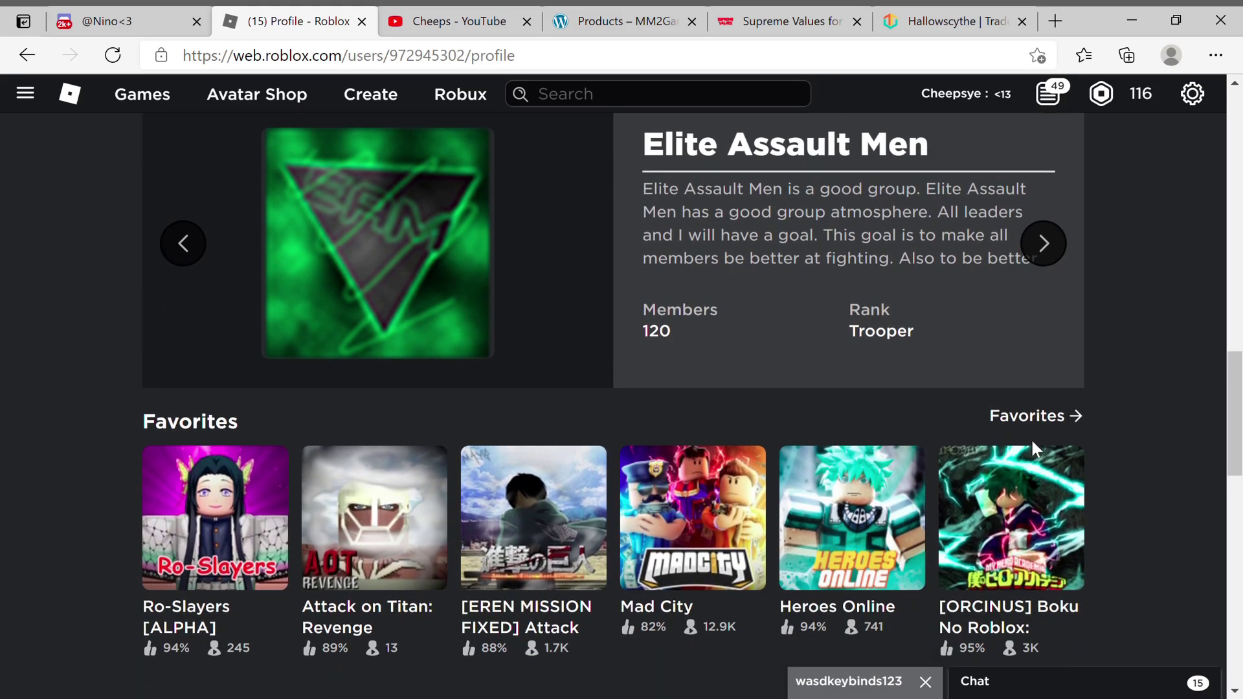
scroll(1030, 438, "up", 5)
scroll(1035, 447, "up", 5)
scroll(680, 486, "up", 1)
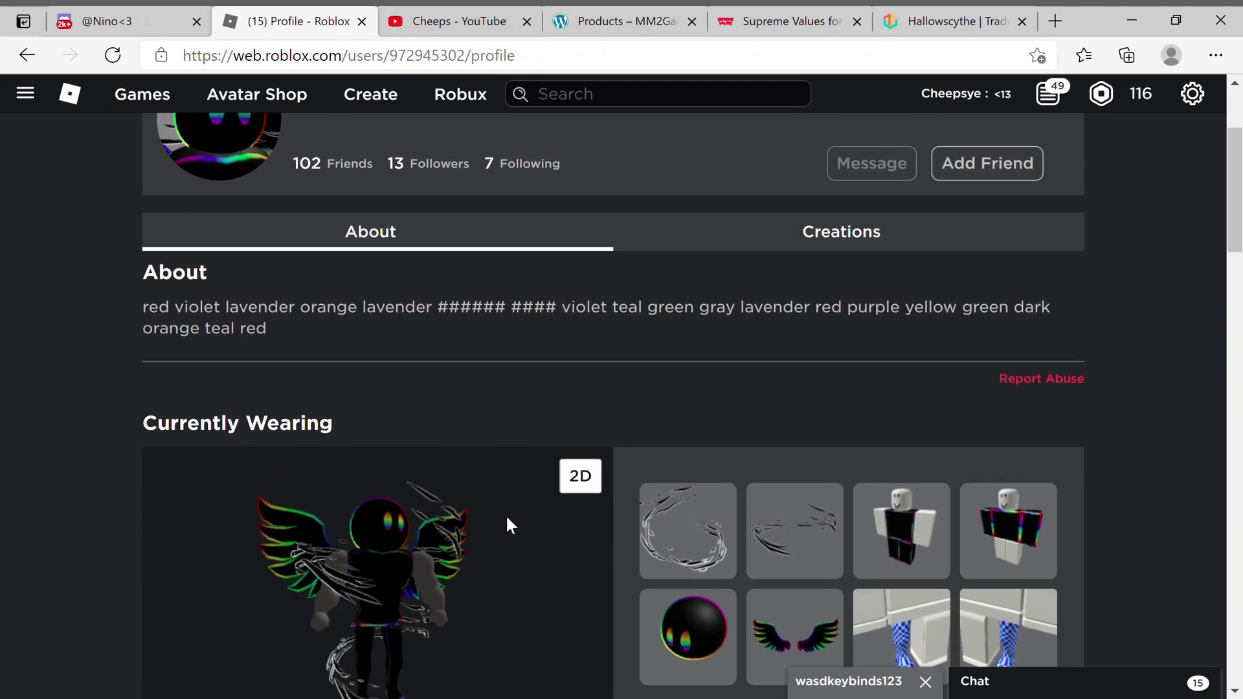
Step: Switch back to the Nino<3 direct message in Discord
left_click(136, 21)
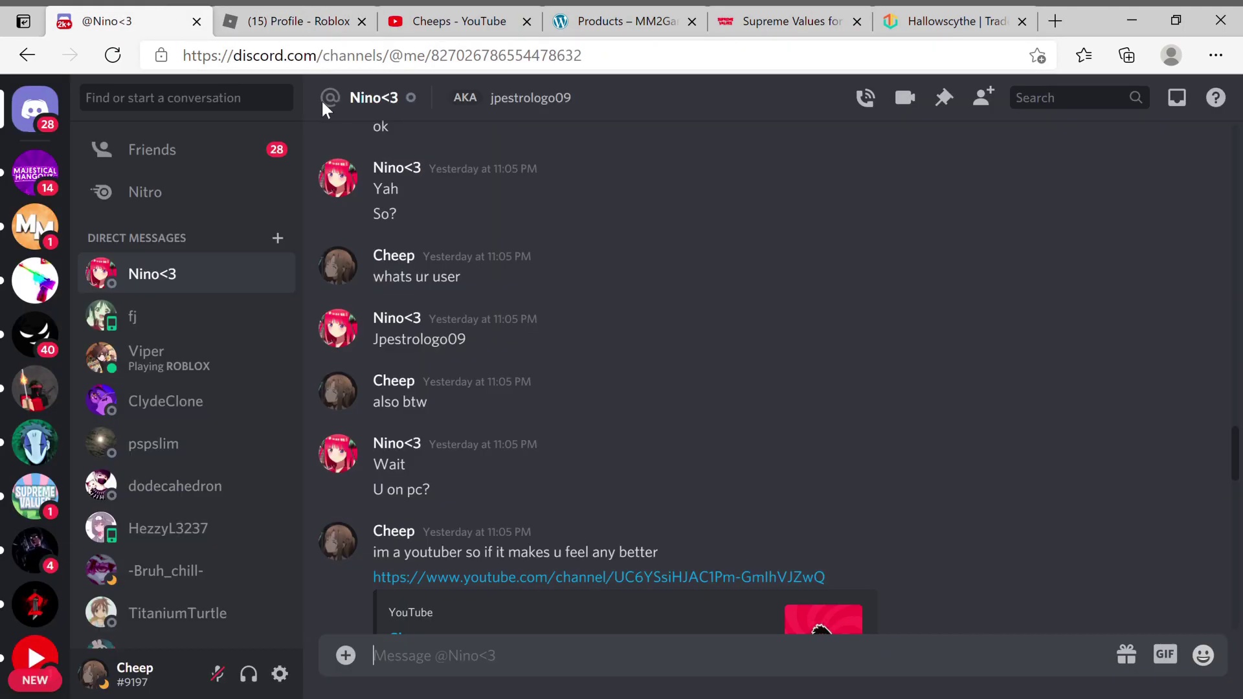
scroll(663, 318, "down", 1)
scroll(597, 368, "down", 3)
scroll(564, 435, "down", 3)
scroll(536, 426, "down", 3)
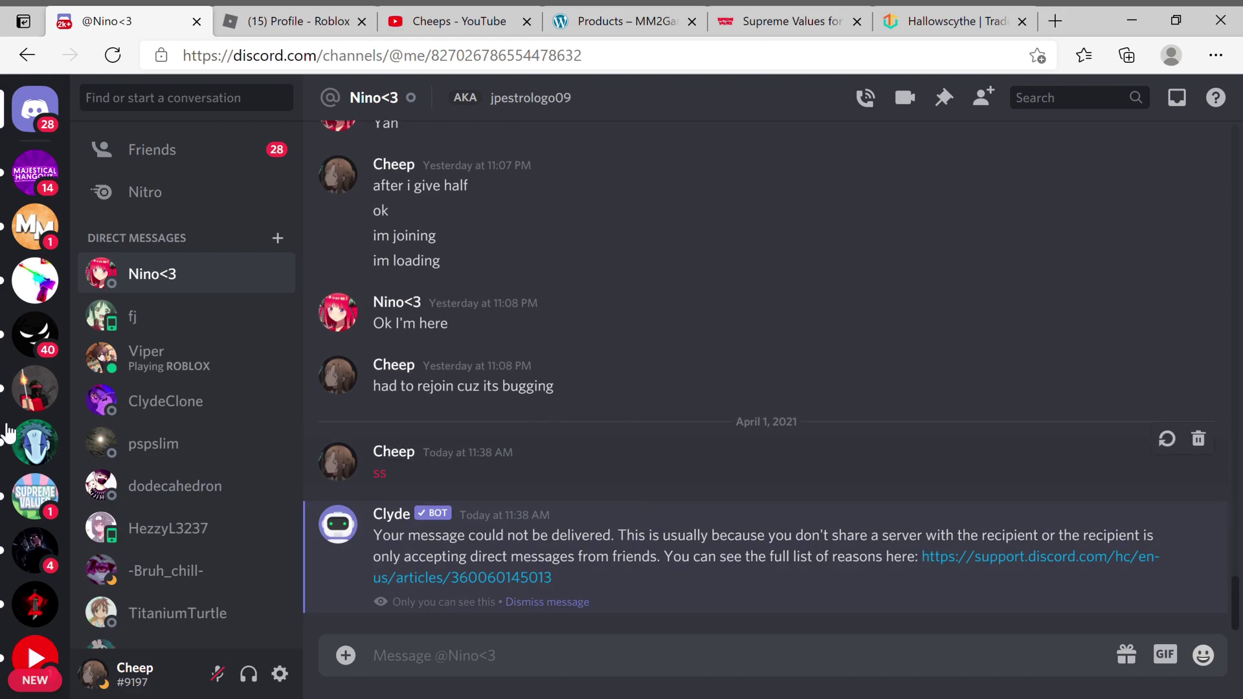
mouse_move(624, 313)
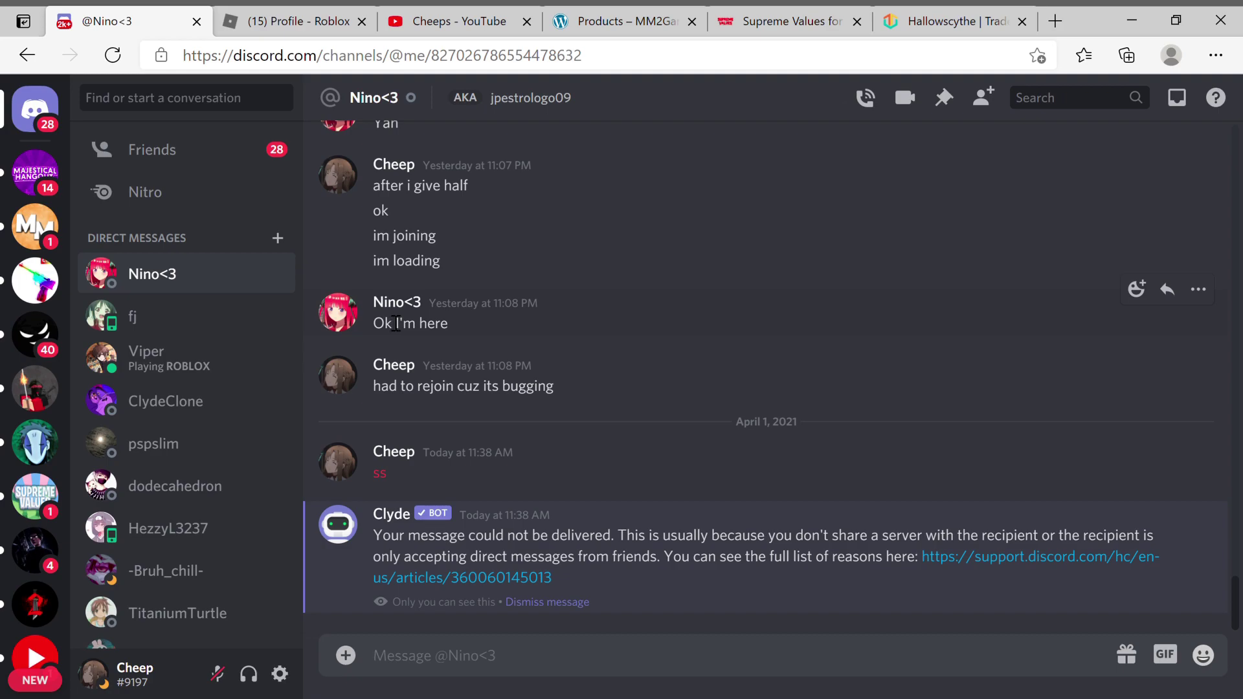
scroll(983, 398, "up", 5)
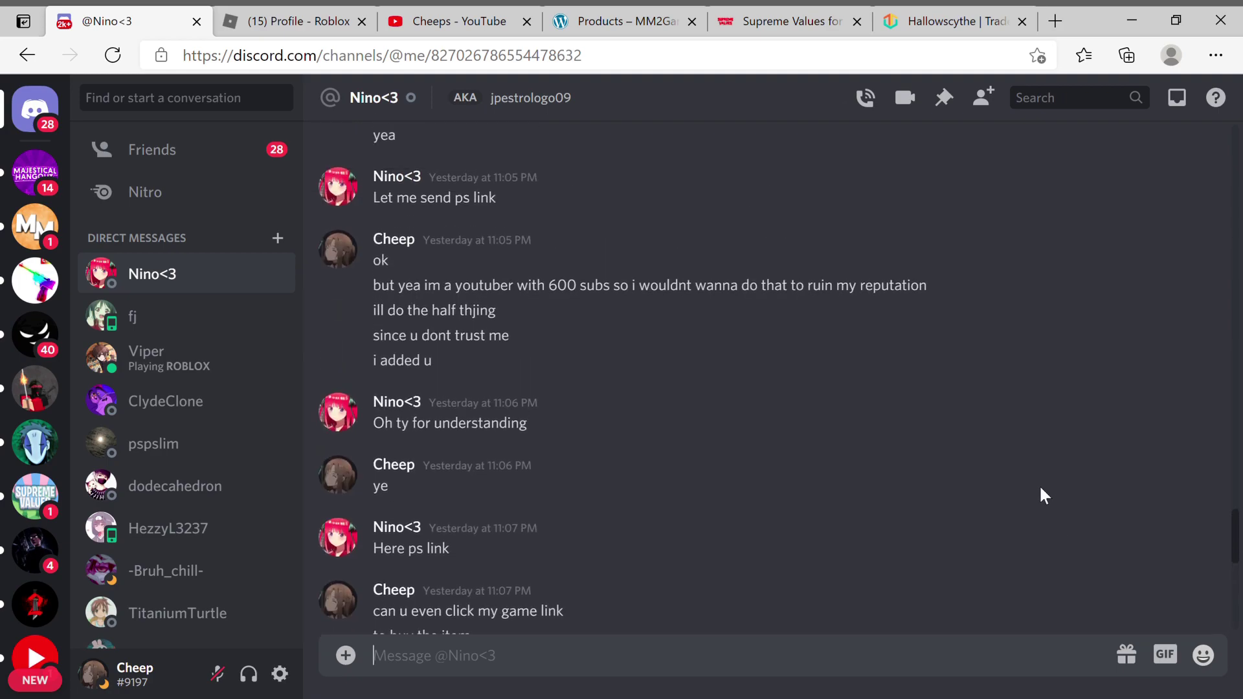
scroll(1038, 485, "up", 5)
scroll(1042, 493, "up", 3)
scroll(1040, 493, "up", 5)
scroll(1020, 479, "up", 5)
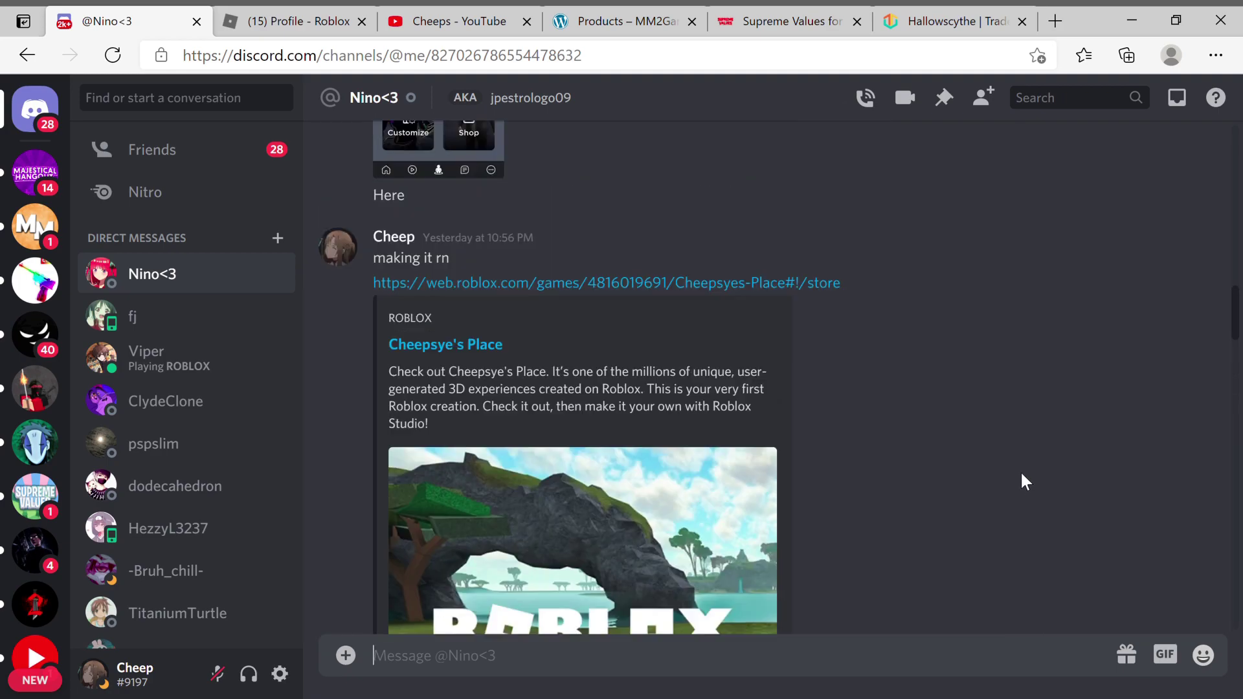
scroll(674, 411, "up", 5)
scroll(602, 409, "up", 5)
scroll(485, 355, "down", 4)
scroll(527, 278, "down", 1)
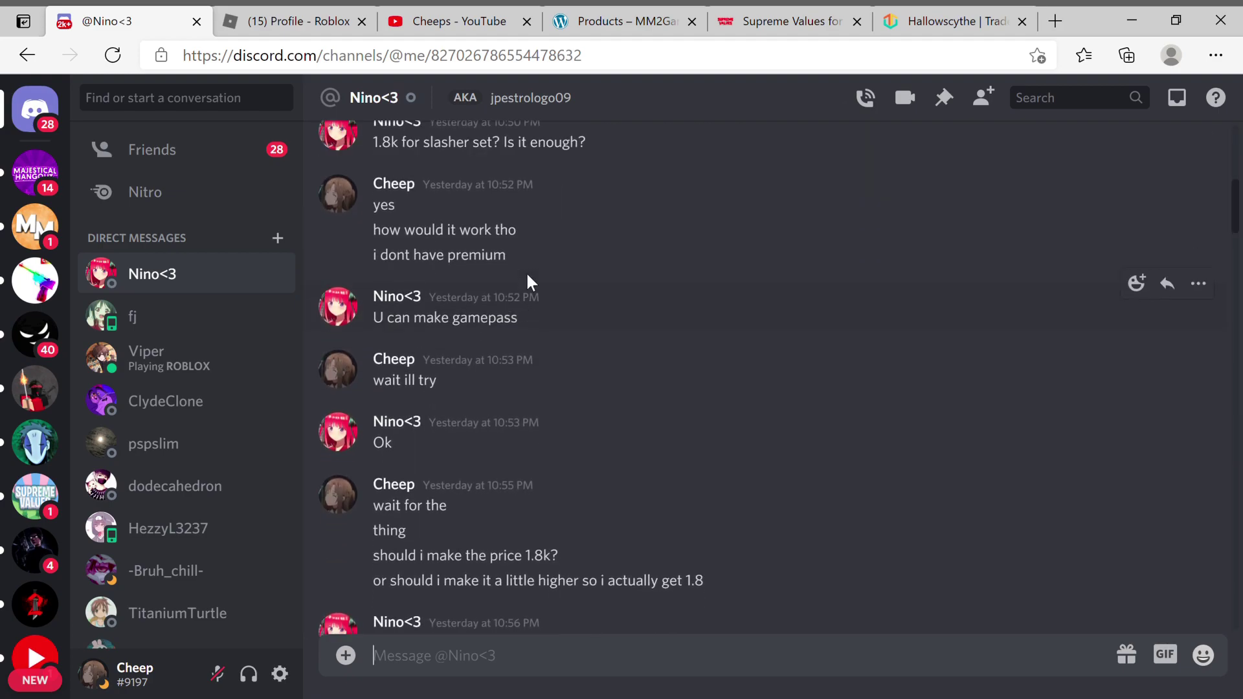
scroll(353, 276, "up", 2)
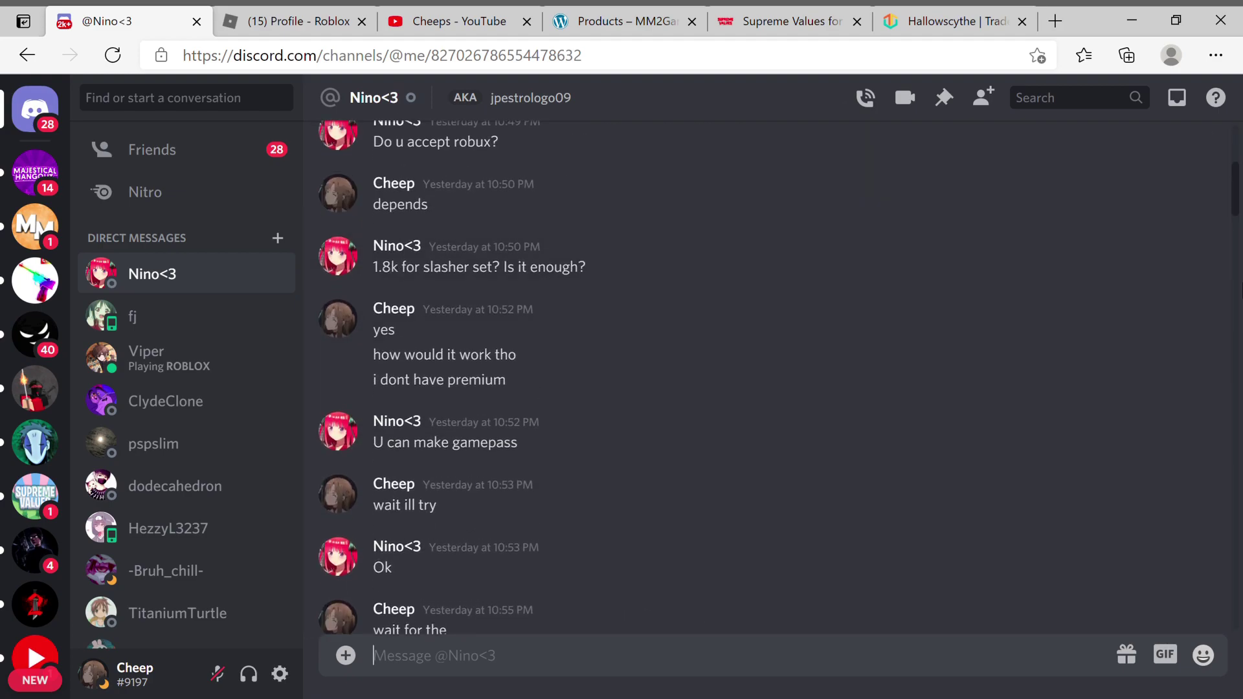
mouse_move(1054, 273)
scroll(1044, 311, "down", 2)
scroll(1035, 344, "down", 2)
scroll(1035, 345, "down", 3)
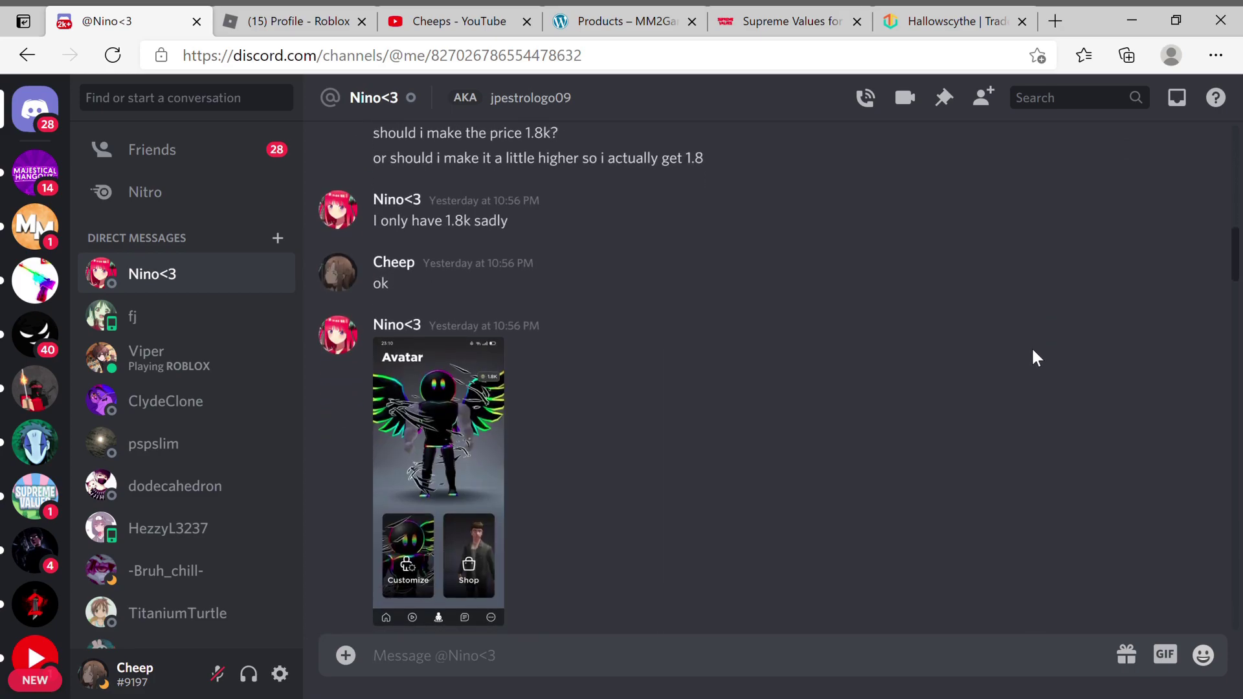
scroll(1024, 361, "up", 3)
scroll(1024, 356, "up", 3)
scroll(690, 283, "up", 3)
scroll(710, 283, "up", 3)
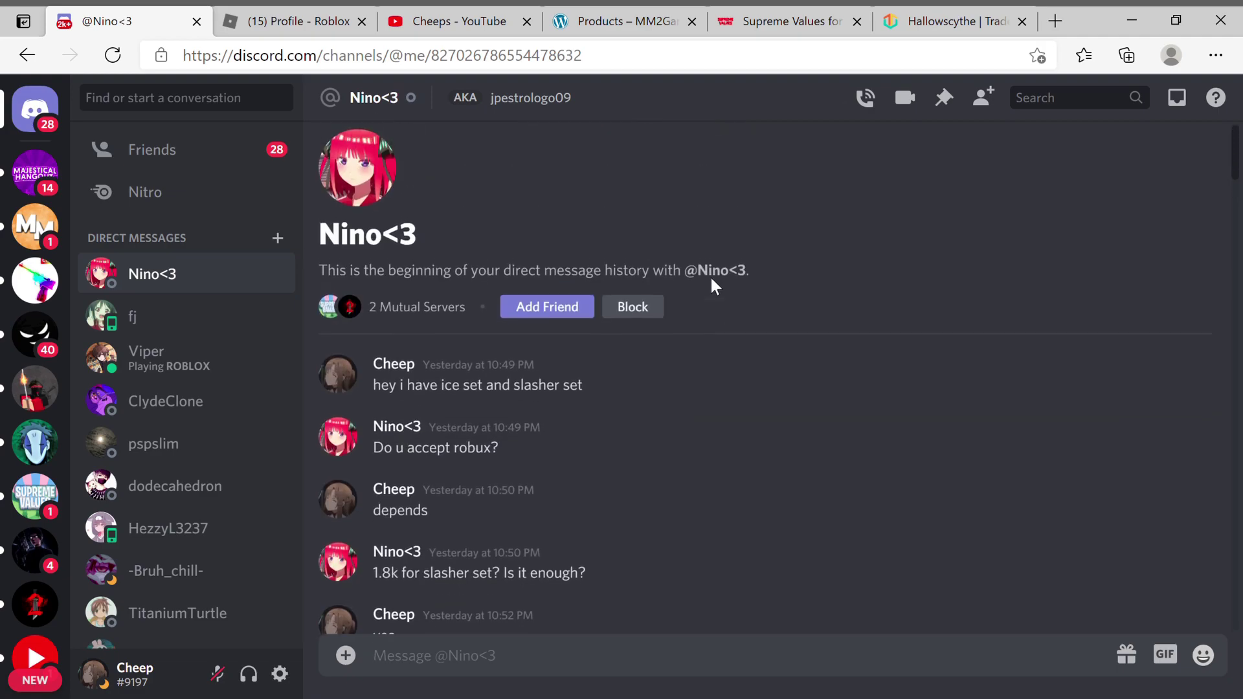
scroll(716, 279, "up", 1)
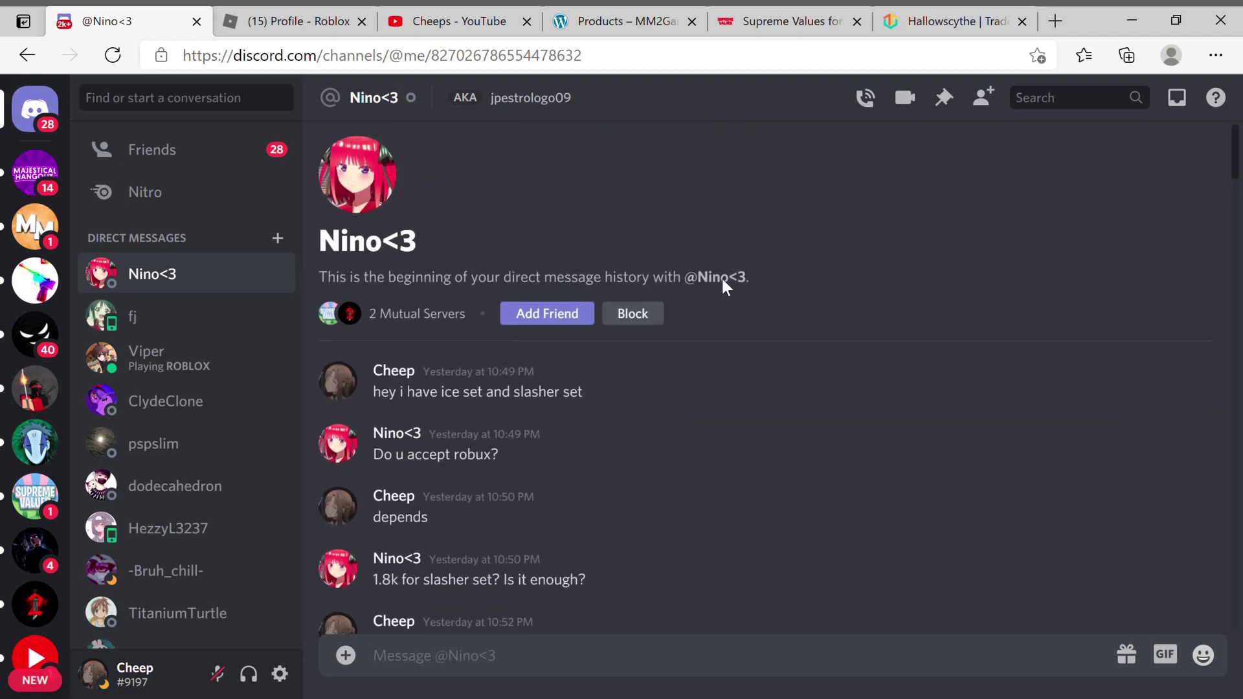